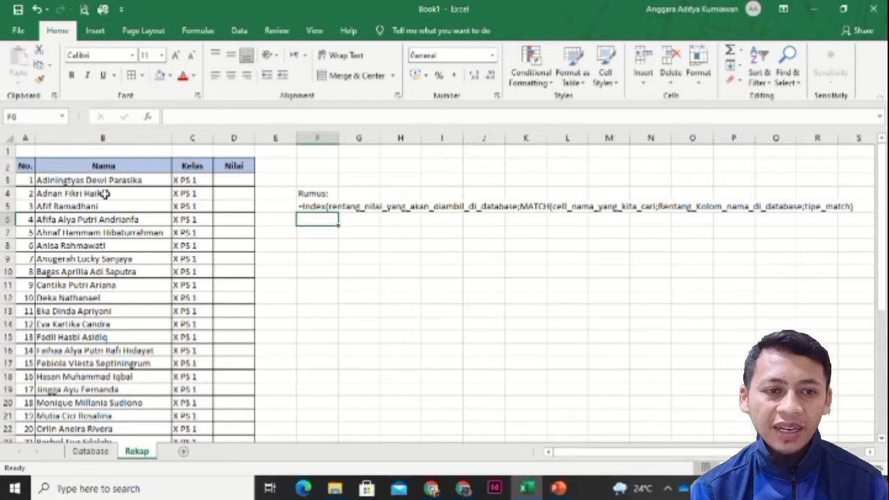
Examine the first student's name, class and Nilai cells on the Rekap sheet, and browse the records on the Database sheet.
click(111, 182)
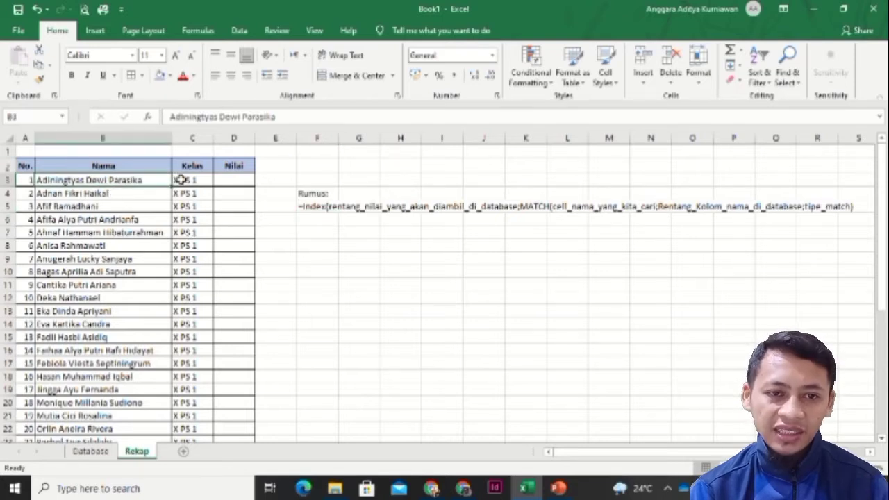
click(182, 180)
click(231, 177)
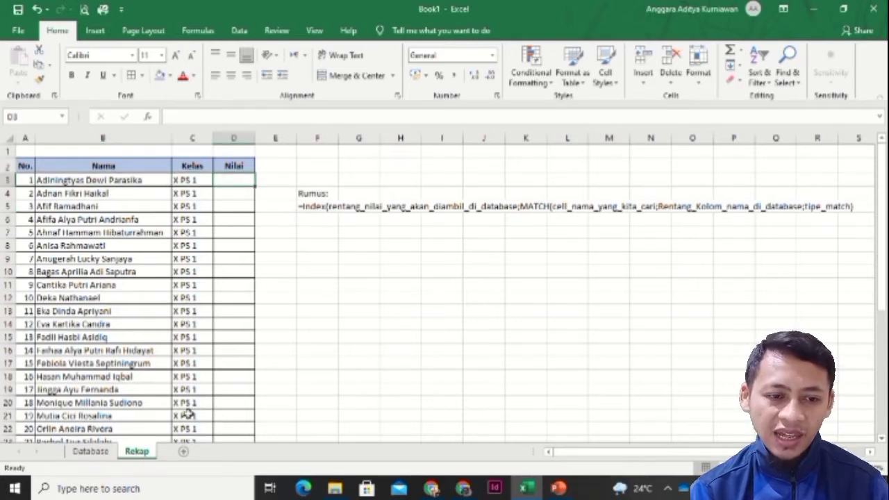
click(94, 453)
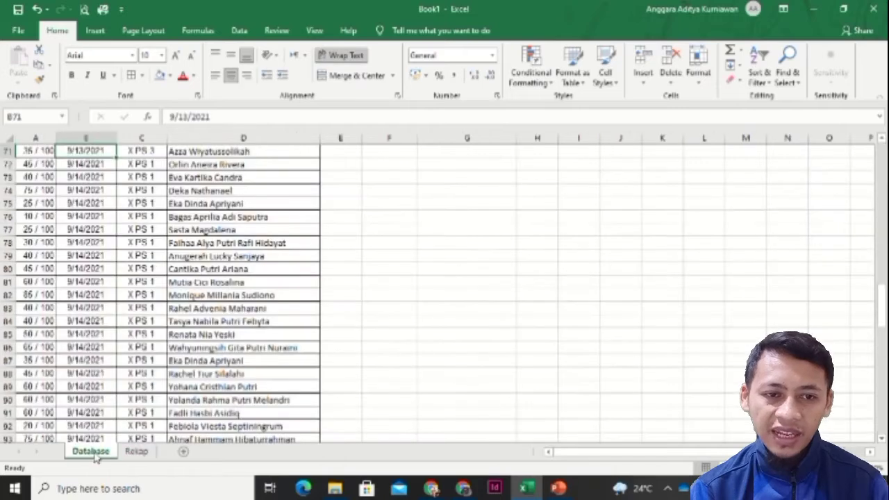
click(135, 278)
key(Down)
key(Down)
key(Down)
key(Down)
key(Down)
key(Down)
key(Down)
key(Down)
key(Down)
key(Down)
key(Down)
key(Down)
key(Down)
key(Down)
key(Down)
key(Down)
key(Down)
key(Down)
key(Down)
key(Down)
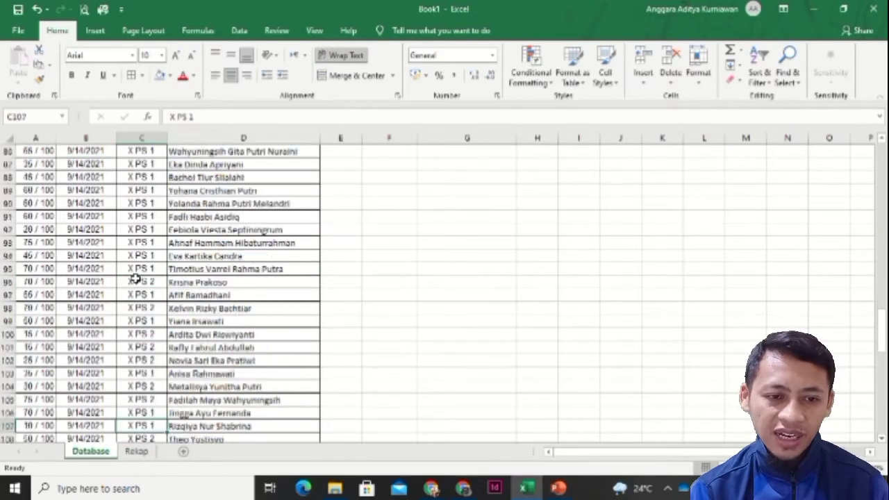
key(Down)
key(Down)
key(Down)
key(Down)
key(Down)
key(Down)
key(Down)
key(Down)
key(Down)
key(Down)
key(Down)
key(Down)
key(Down)
key(Down)
key(Down)
key(Down)
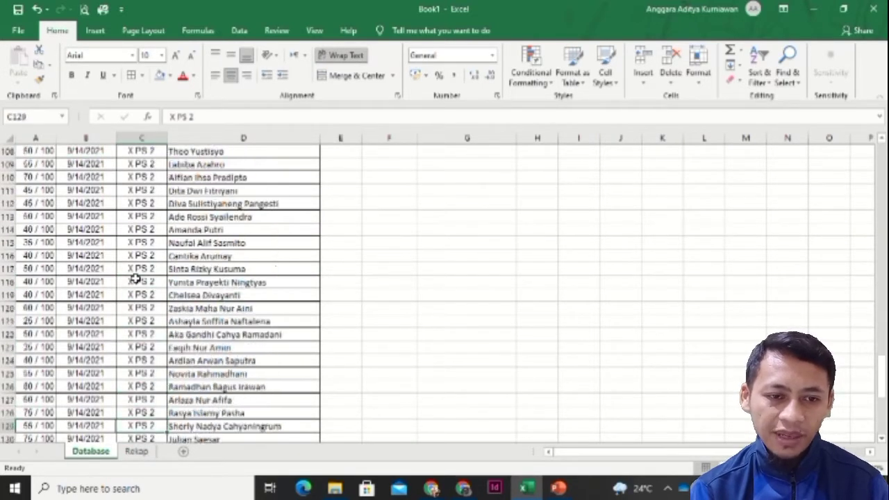
key(Up)
key(Up)
key(Up)
key(Up)
key(Up)
key(Up)
key(Up)
key(Up)
key(Up)
key(Up)
key(Up)
key(Up)
key(Up)
key(Up)
key(Up)
key(Up)
key(Up)
key(Up)
key(Up)
key(Up)
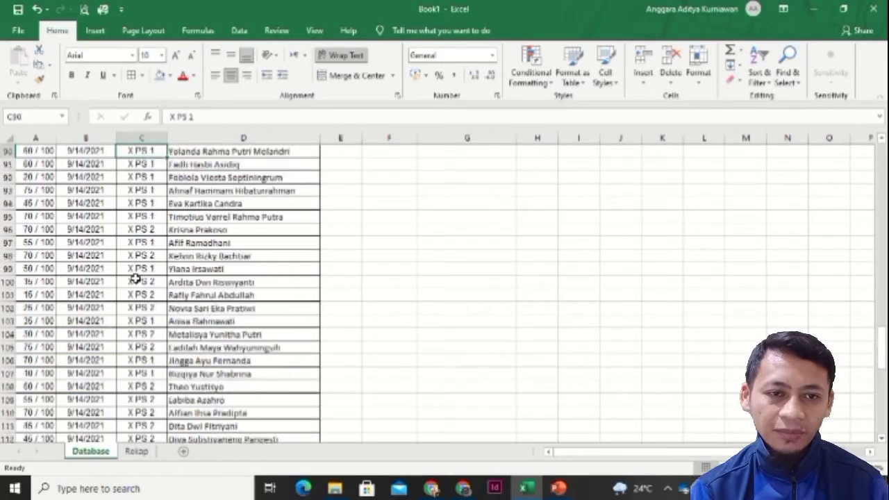
key(Up)
key(Up)
key(Up)
key(Up)
key(Up)
key(Up)
key(Up)
key(Up)
key(Up)
key(Up)
key(Up)
key(Up)
key(Up)
key(Up)
key(Up)
key(Up)
key(Up)
key(Up)
key(Up)
key(Up)
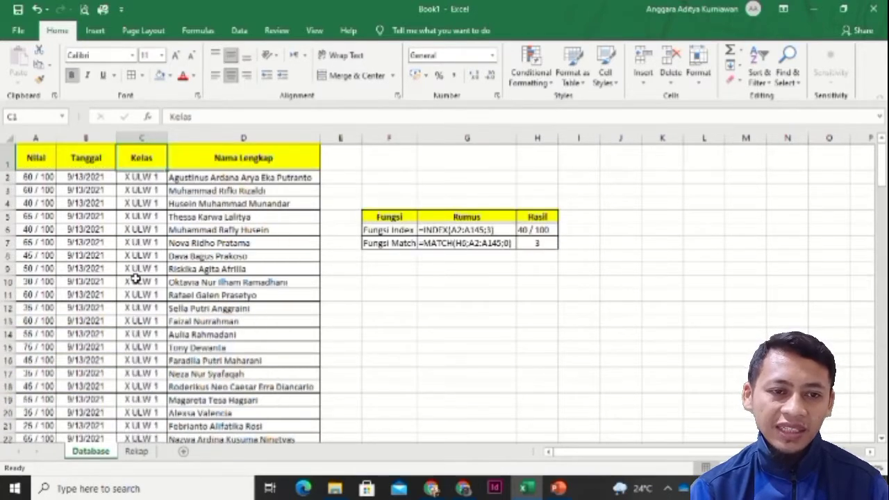
key(Down)
key(Down)
key(Down)
key(Down)
key(Down)
key(Down)
key(Down)
key(Down)
key(Down)
key(Down)
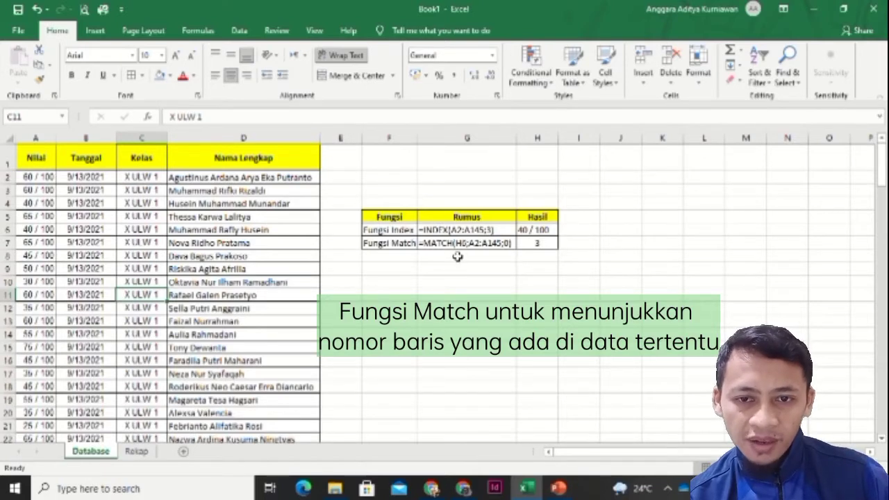
click(381, 256)
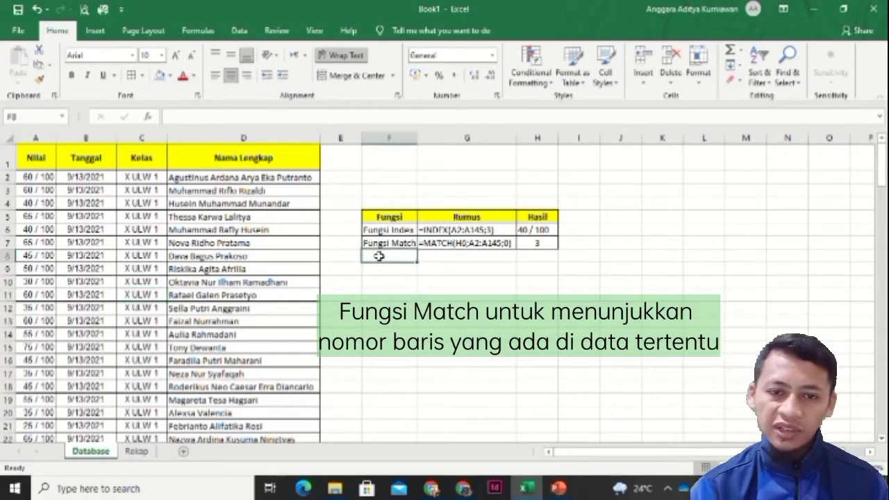
click(377, 268)
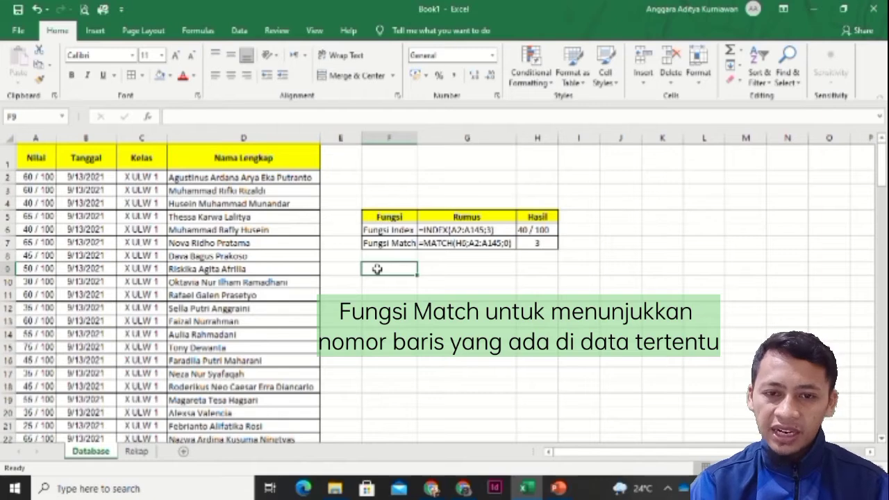
text(=ma)
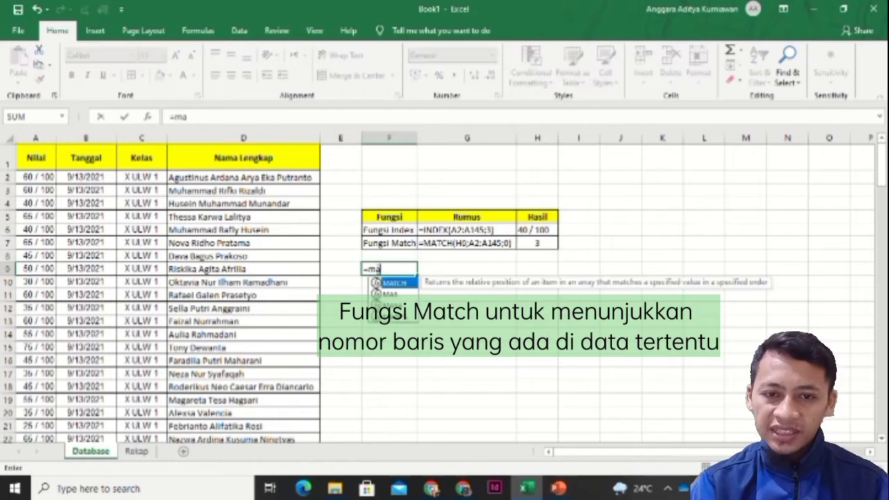
double_click(387, 283)
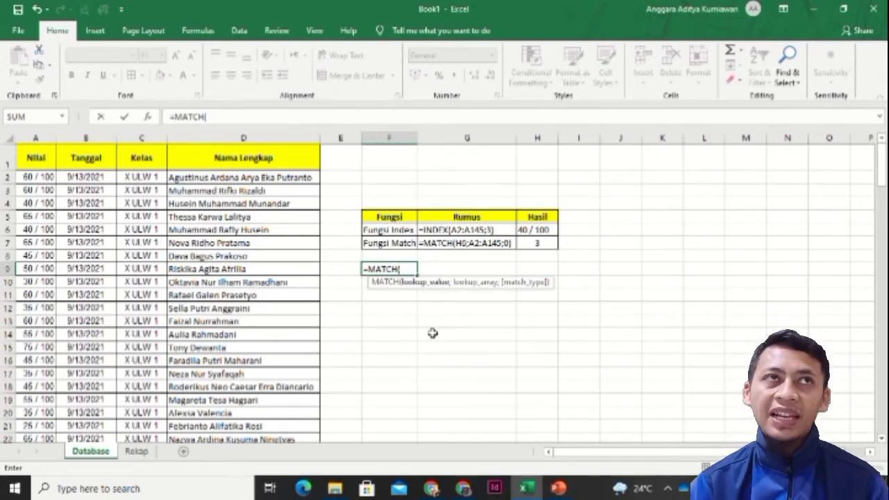
key(BackSpace)
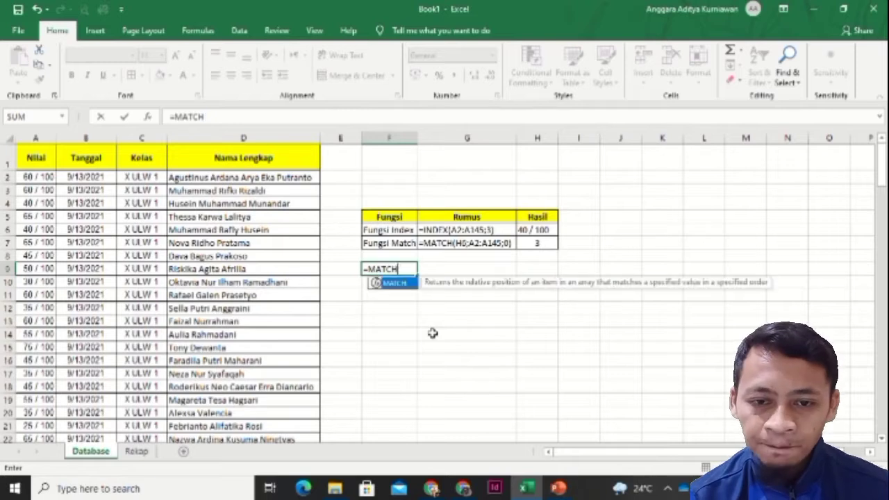
key(Escape)
key(Escape)
click(492, 312)
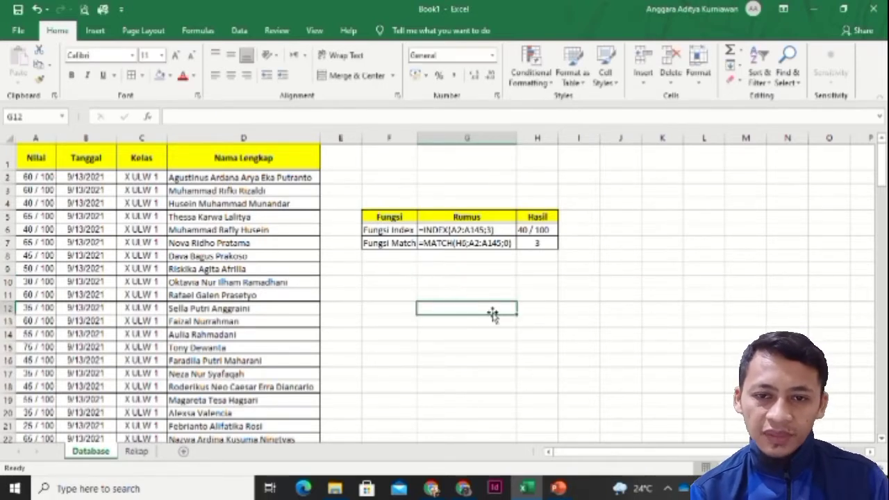
click(373, 274)
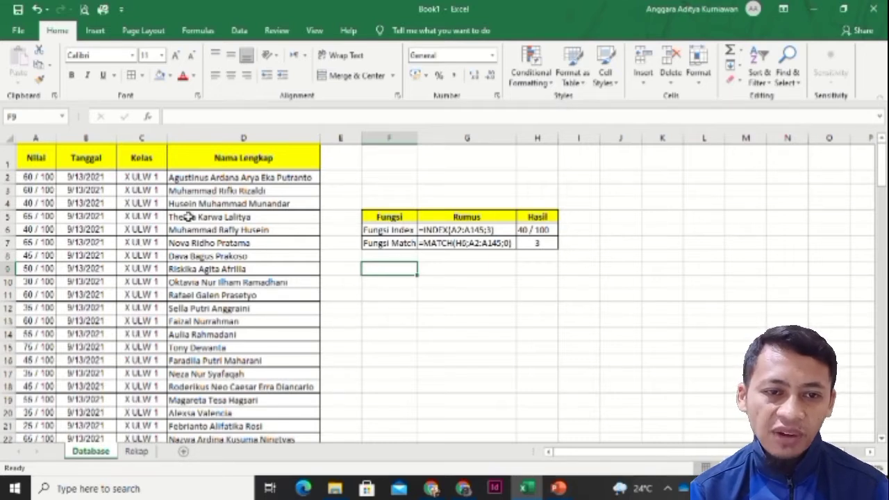
click(192, 180)
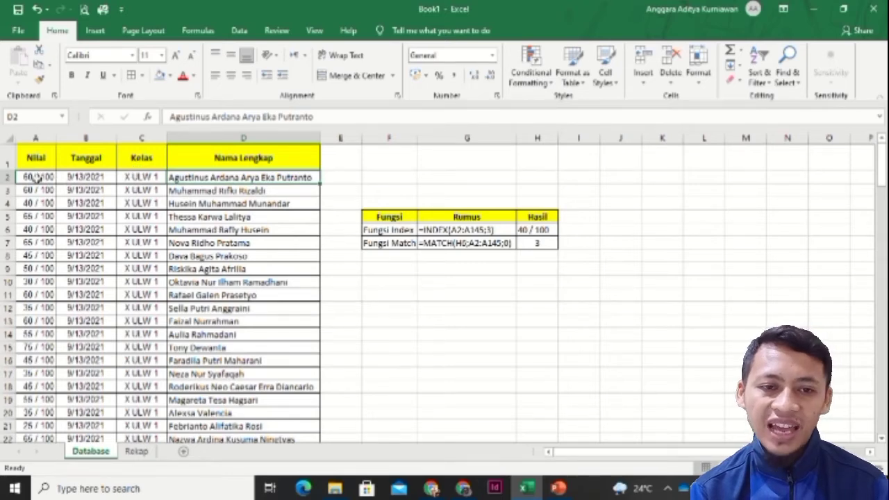
Start an INDEX formula in cell D3, the first student's Nilai cell on the Rekap sheet.
click(136, 451)
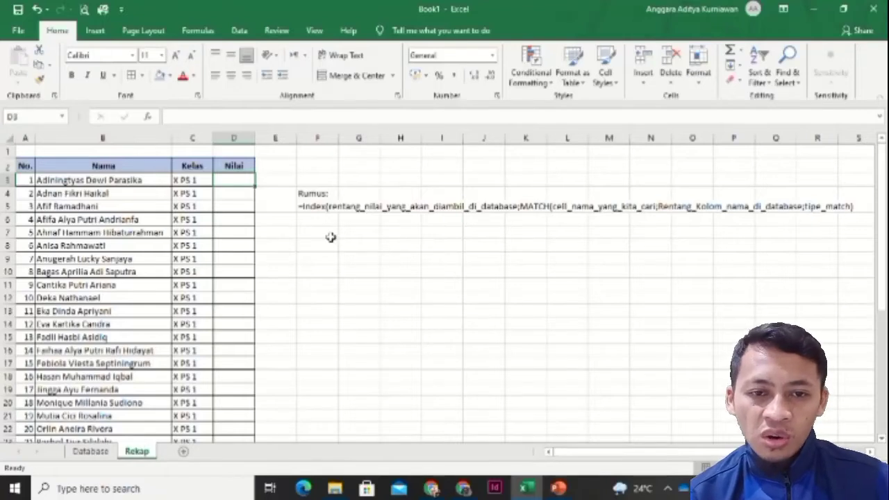
click(317, 217)
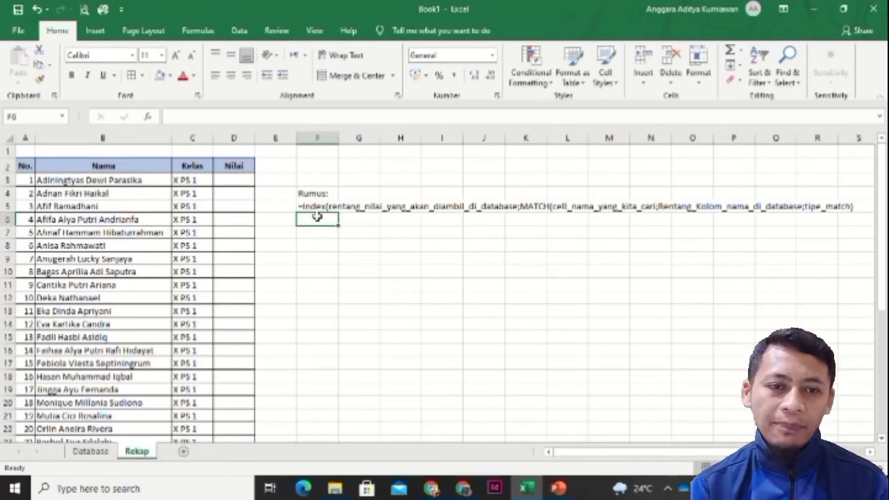
click(230, 182)
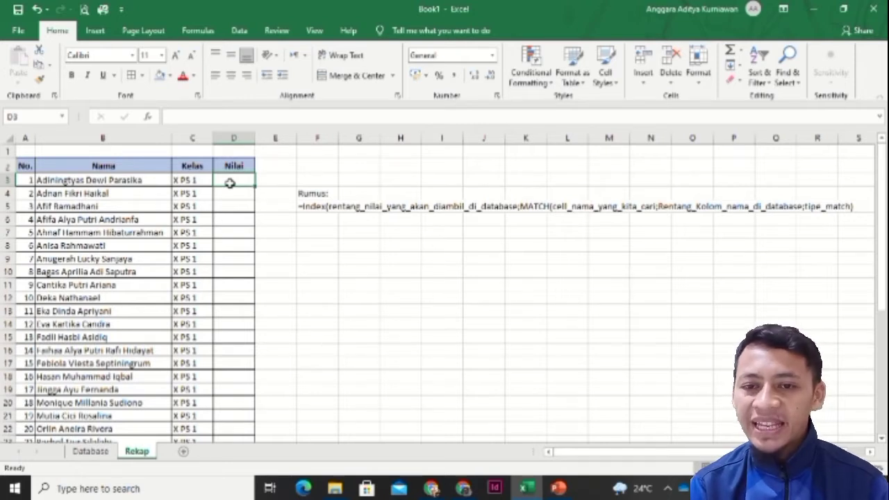
click(307, 221)
click(235, 182)
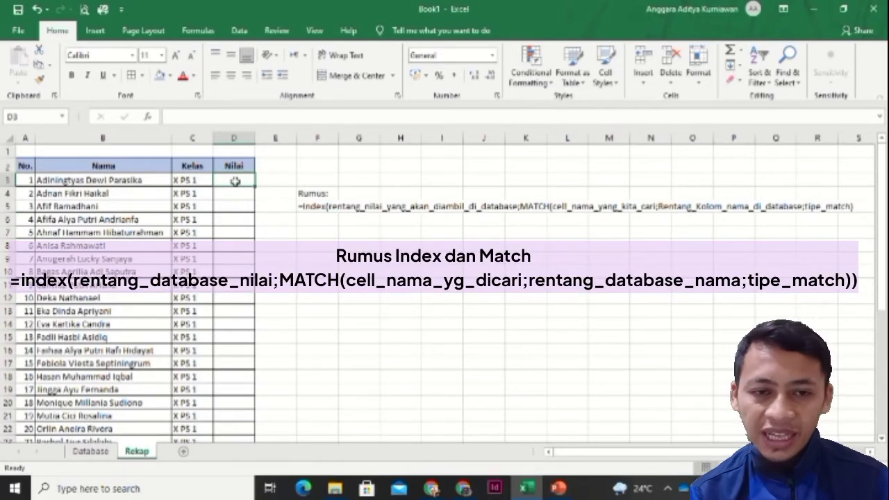
text(=)
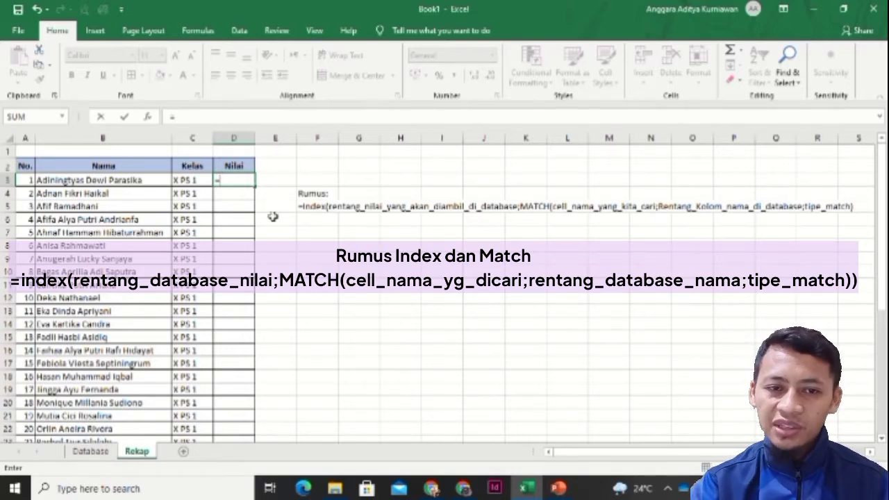
text(inde)
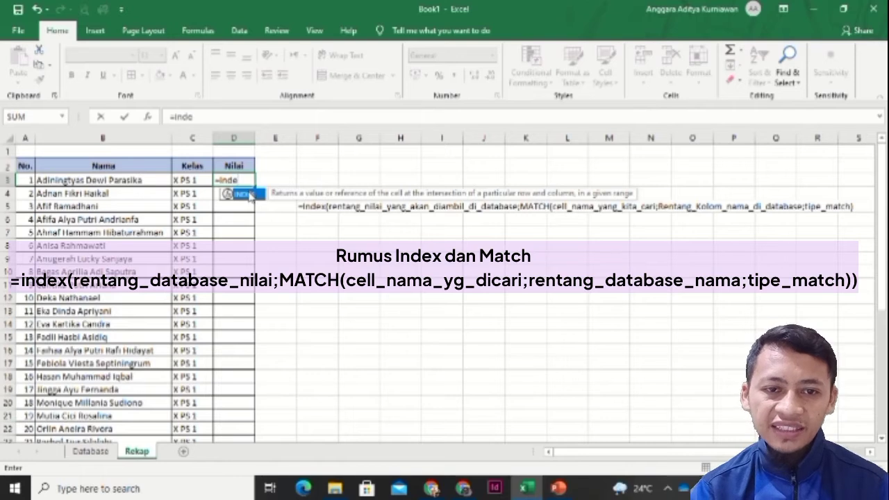
double_click(250, 194)
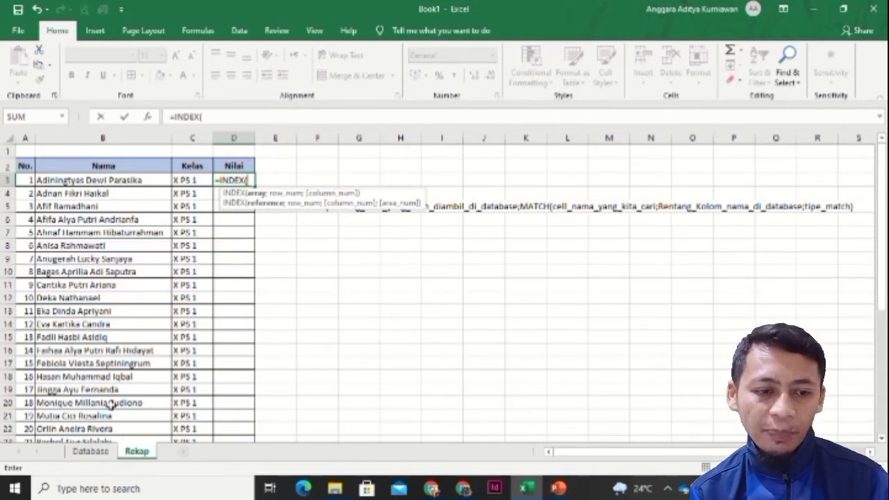
Supply the Nilai range A2:A145 of the Database sheet as INDEX's array, locked as absolute $A$2:$A$145 and followed by a semicolon.
click(95, 455)
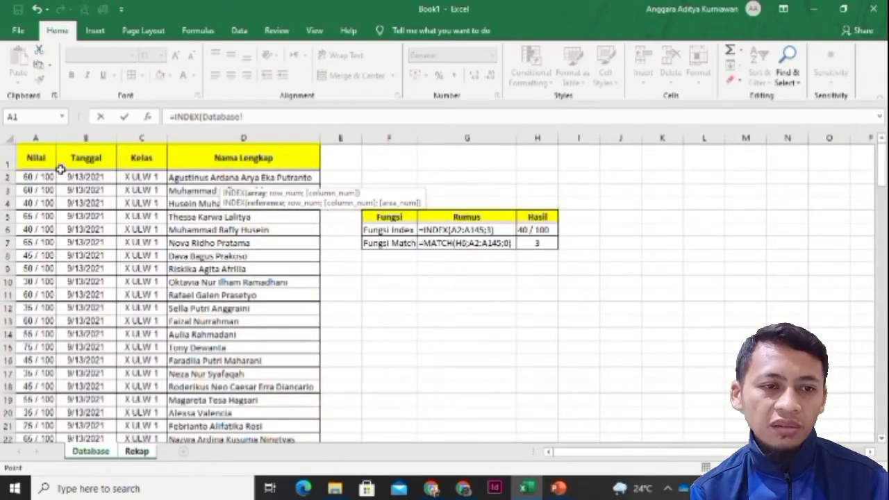
click(36, 178)
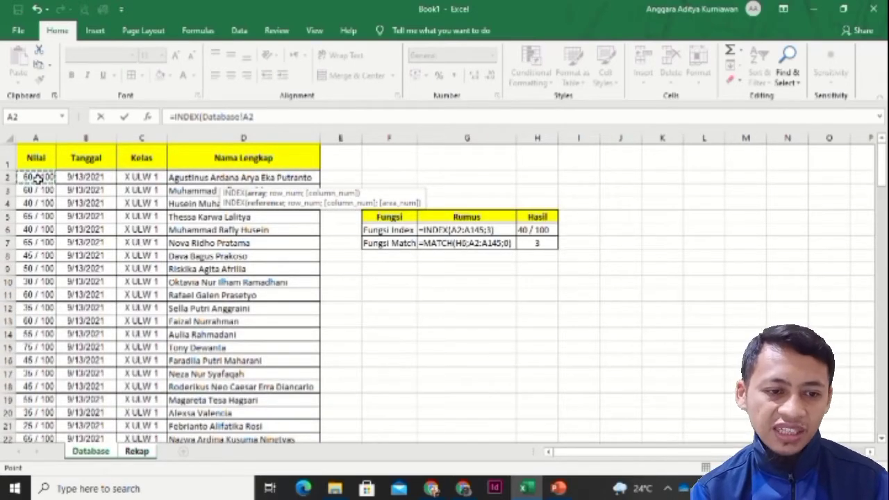
key(ctrl+shift+Down)
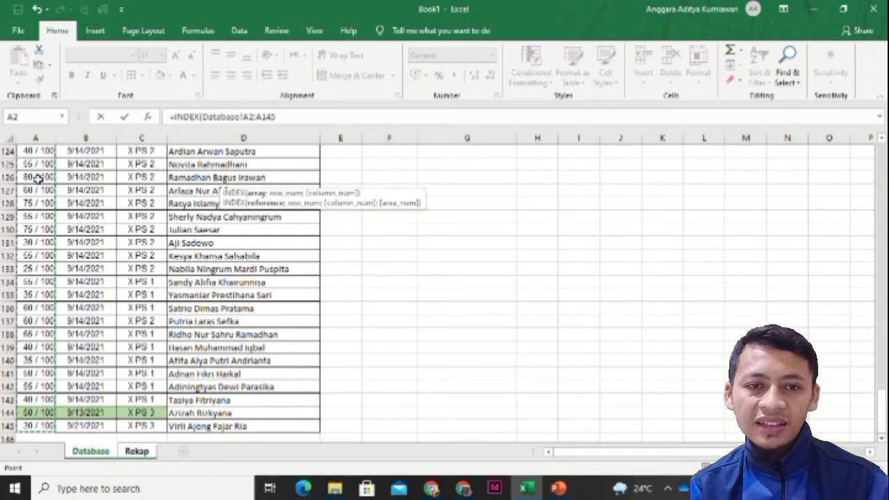
key(F4)
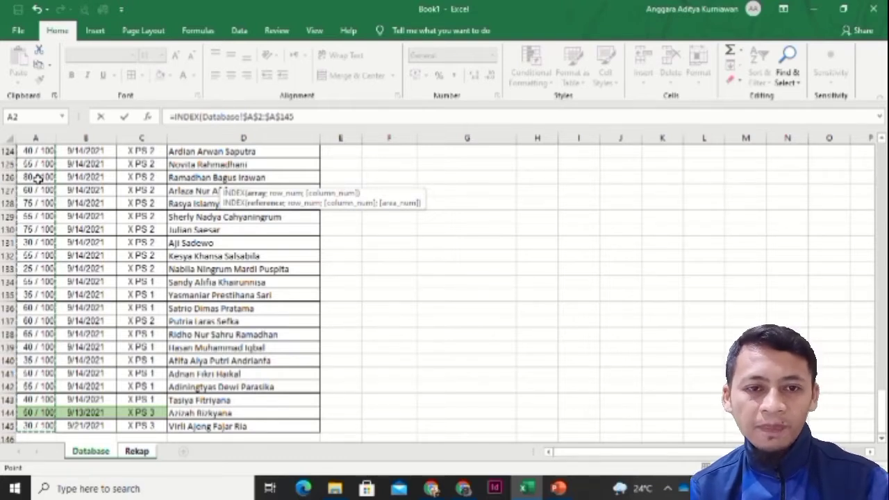
key(F4)
key(F4)
key(F4)
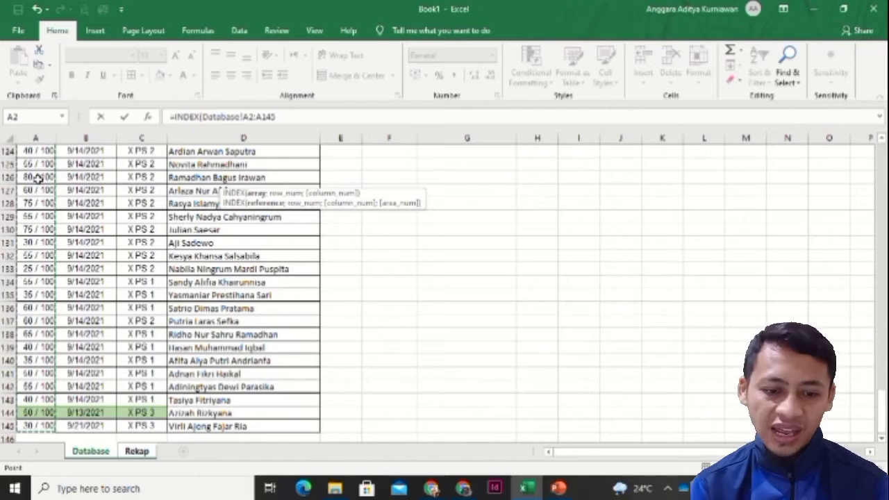
key(F4)
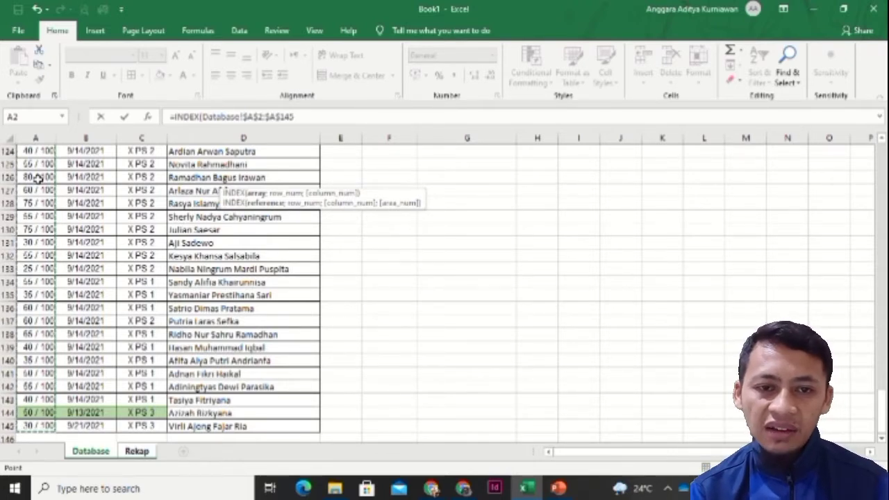
text(;)
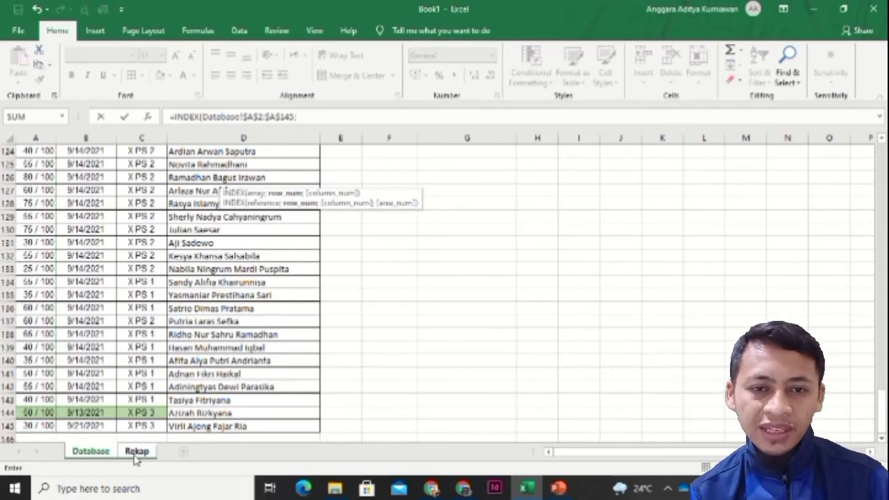
Nest a MATCH function as the row number, using name cell B3 on the Rekap sheet as its lookup value, without a stray sheet reference before MATCH.
click(136, 455)
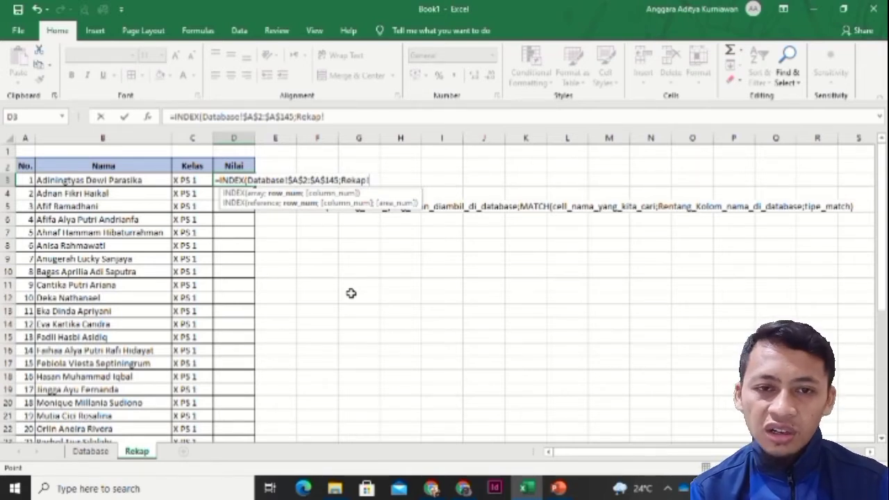
key(BackSpace)
key(BackSpace)
key(BackSpace)
key(BackSpace)
key(BackSpace)
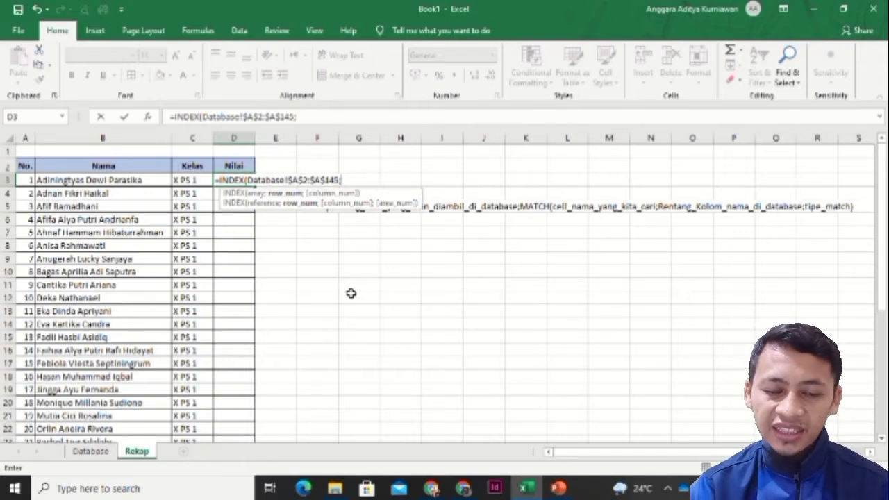
text(Ma)
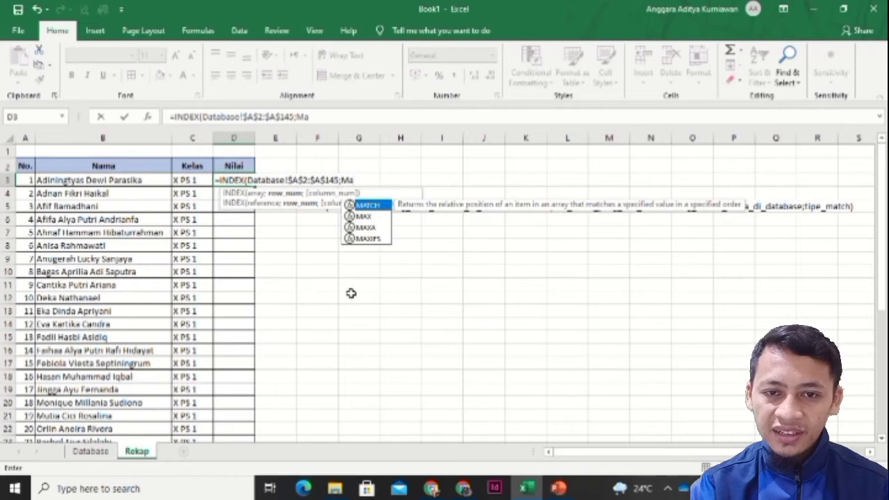
double_click(368, 204)
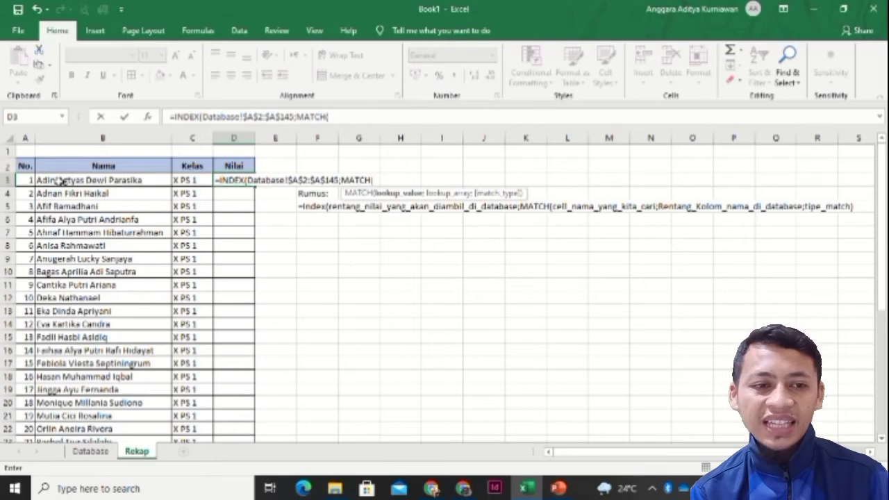
click(95, 180)
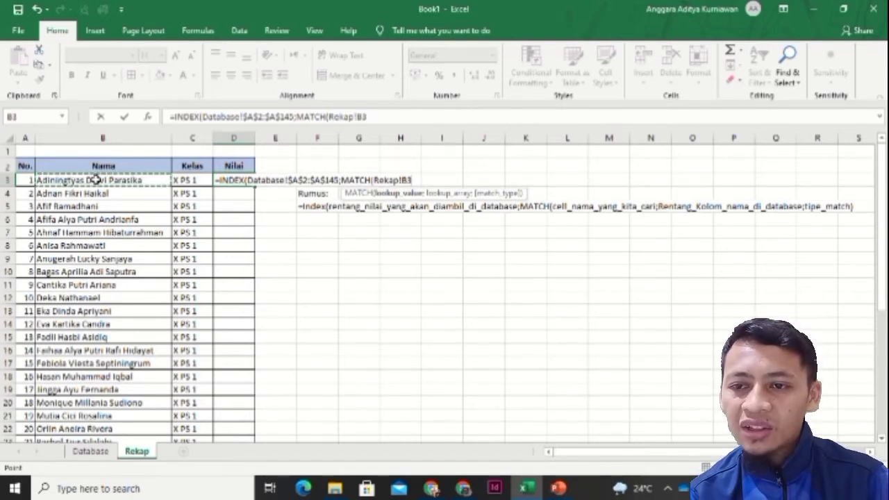
Supply the name range D2:D145 of the Database sheet as MATCH's lookup array, locked as absolute $D$2:$D$145.
text(;)
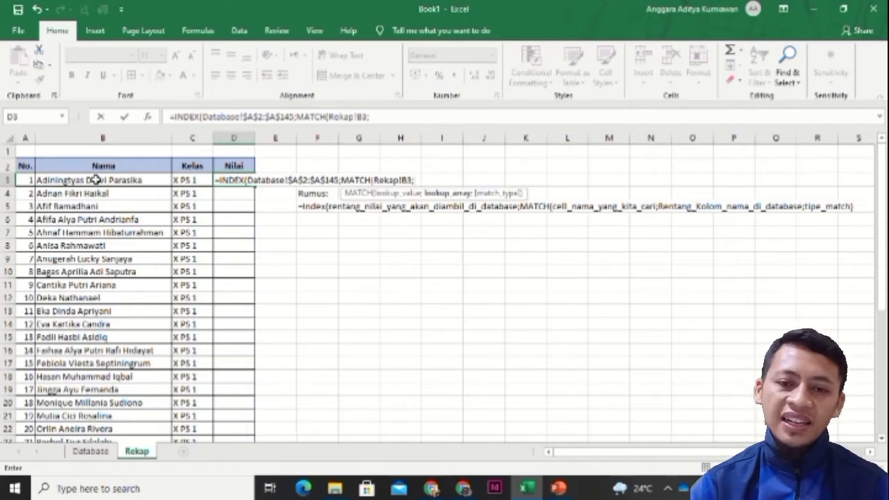
click(74, 453)
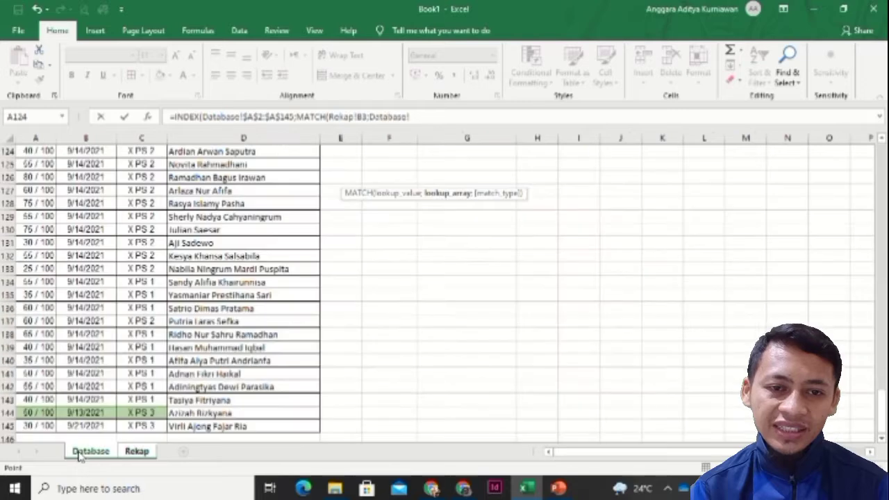
click(216, 178)
key(Up)
key(Up)
key(Up)
key(Up)
key(Up)
key(Up)
key(Up)
key(Up)
key(Up)
key(Up)
key(Up)
key(Up)
key(Up)
key(Up)
key(Up)
key(Up)
key(Up)
key(Up)
key(Up)
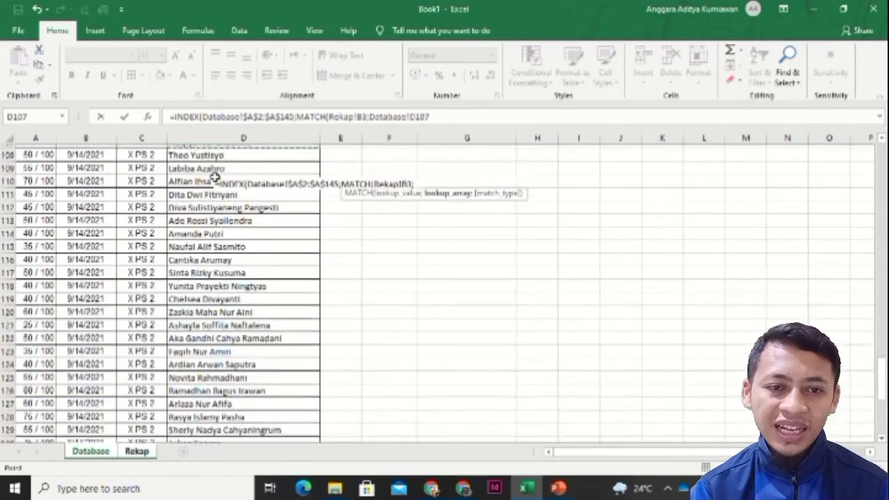
key(Up)
key(Up)
key(Up)
key(Up)
key(Up)
key(Up)
key(Up)
key(Up)
key(Up)
key(Up)
key(Up)
key(Up)
key(Up)
key(Up)
key(Up)
key(Up)
key(Up)
key(Up)
key(Up)
key(Up)
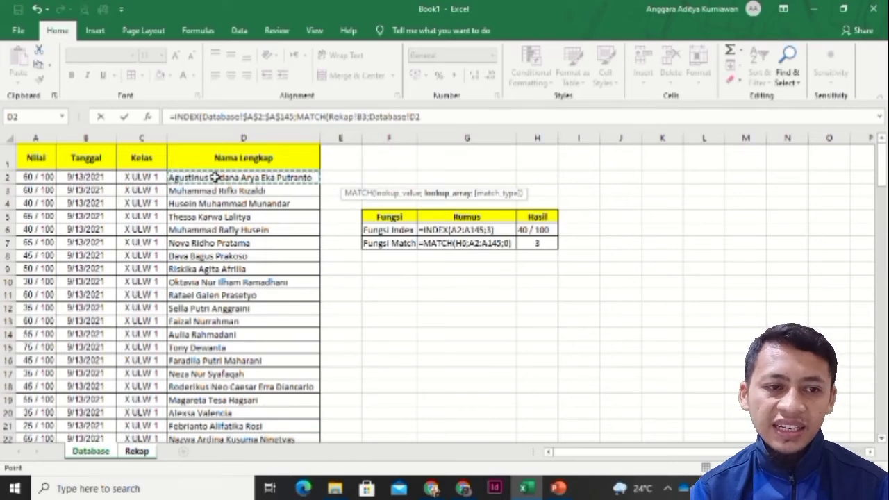
key(ctrl+shift+Down)
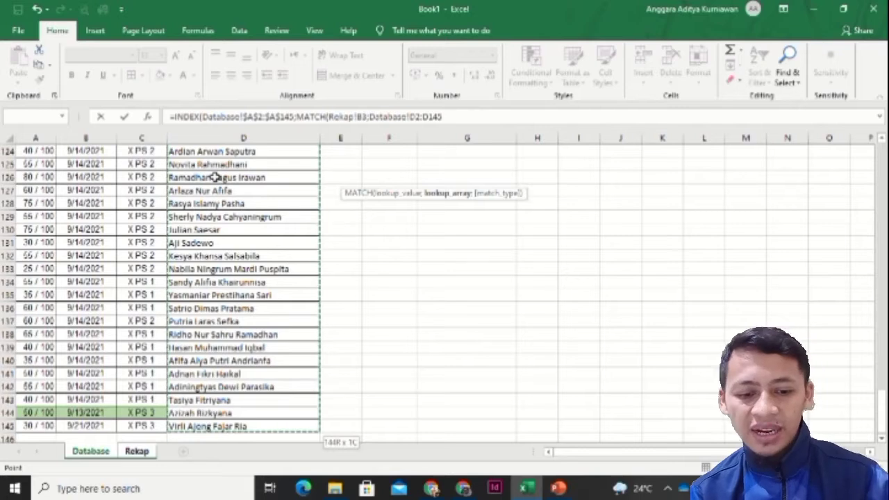
key(F4)
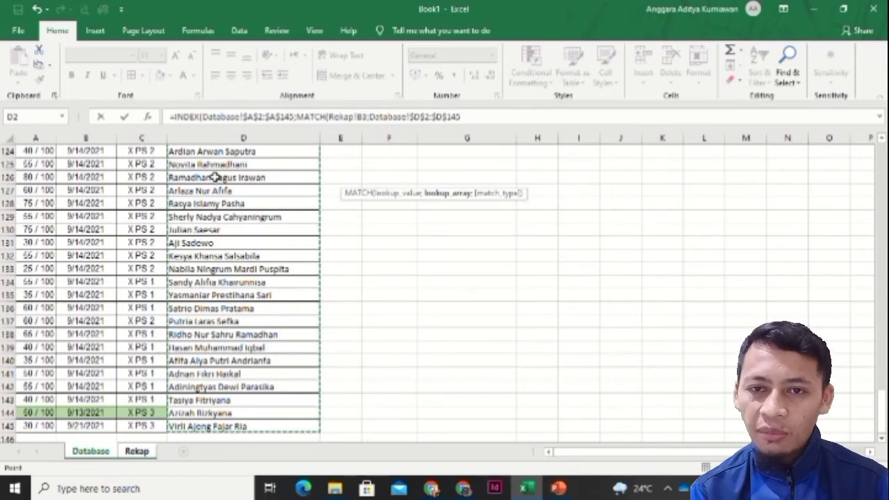
Set MATCH's match type to 0 for an exact match and enter the formula, accepting the closing-parenthesis correction.
text(;)
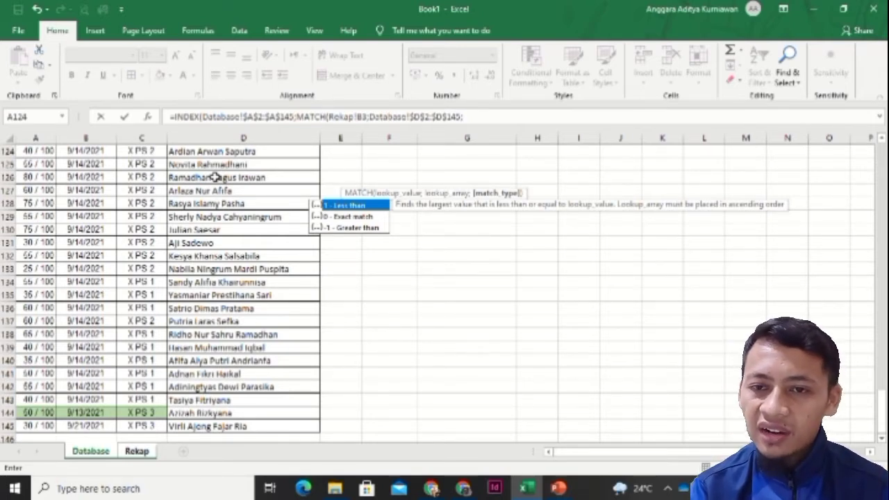
text(0)
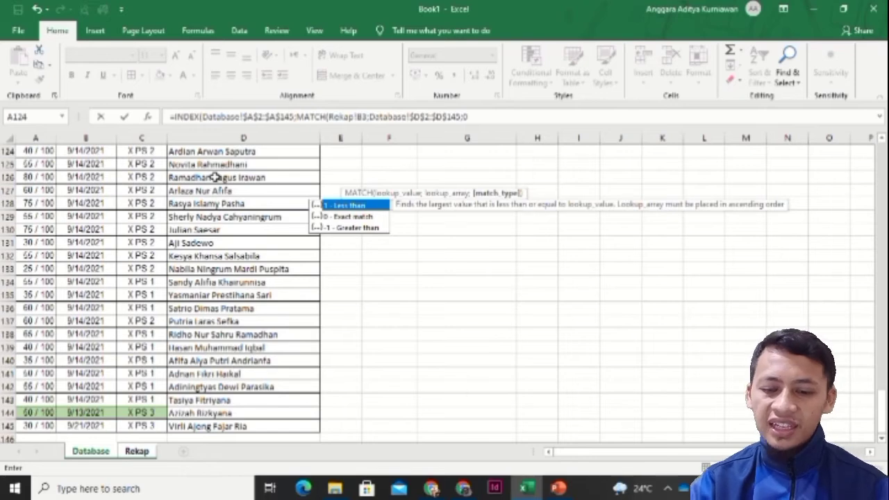
text())
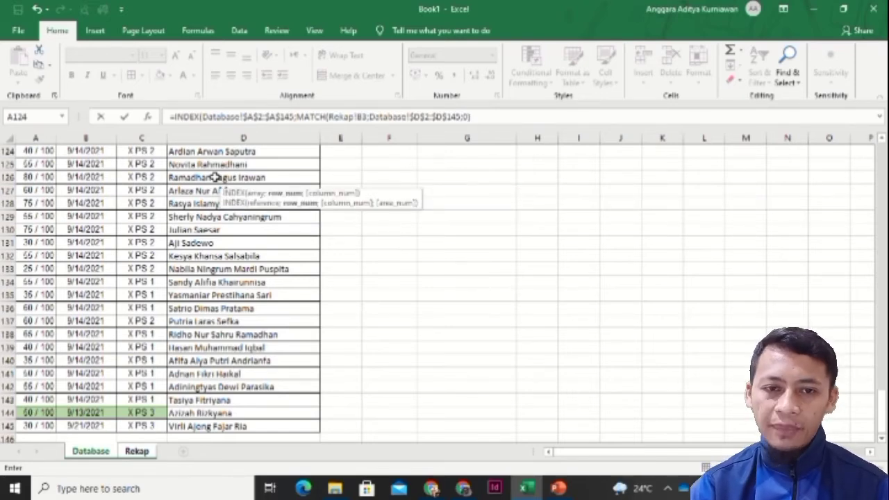
key(Return)
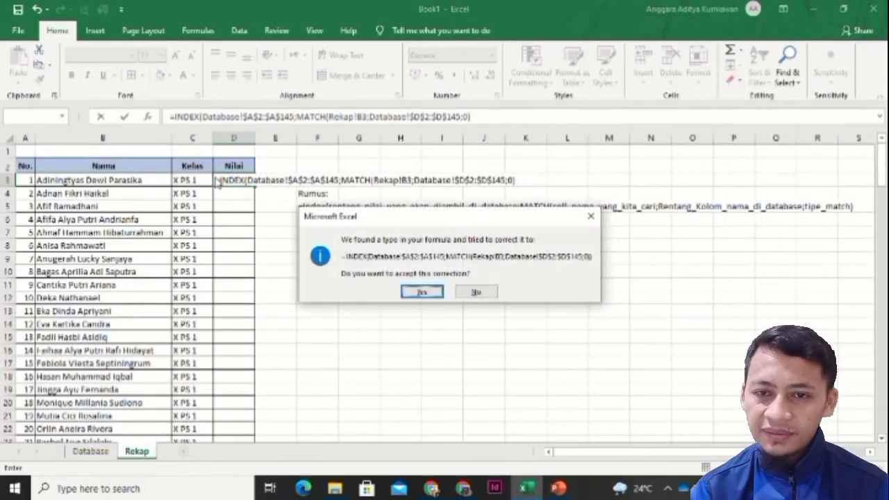
key(Return)
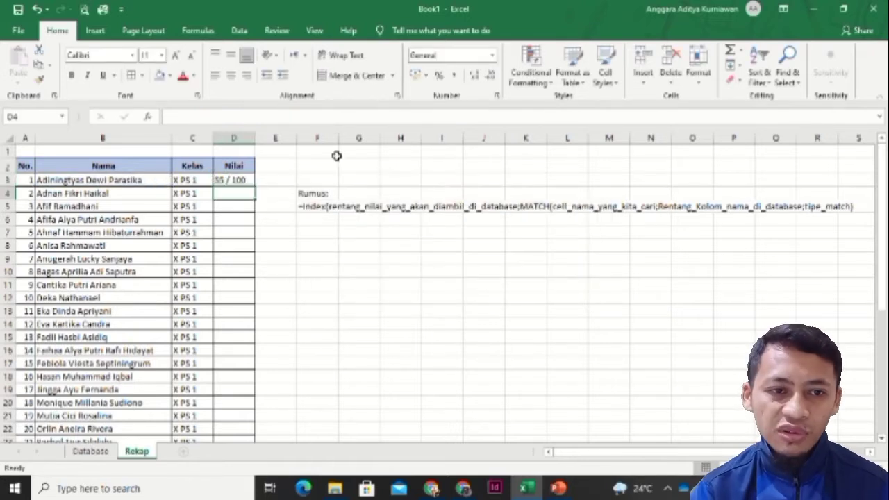
Copy the INDEX and MATCH formula from D3 down the Nilai column to the last student.
click(237, 181)
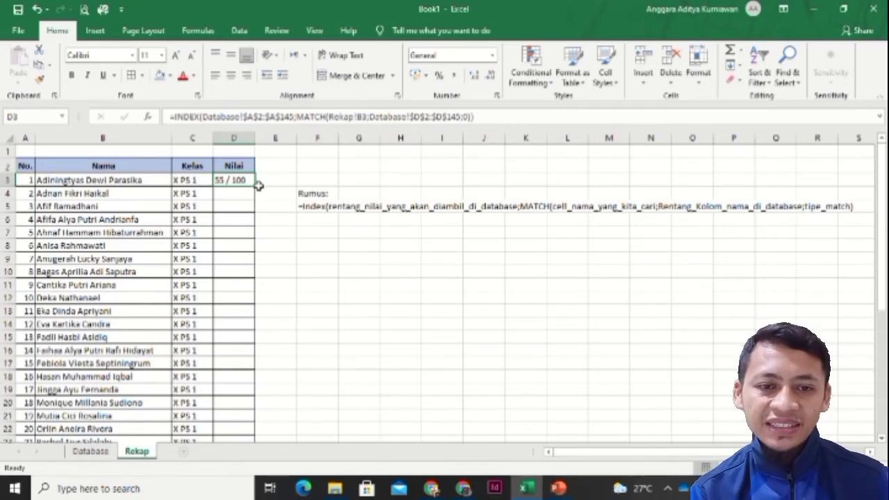
click(238, 195)
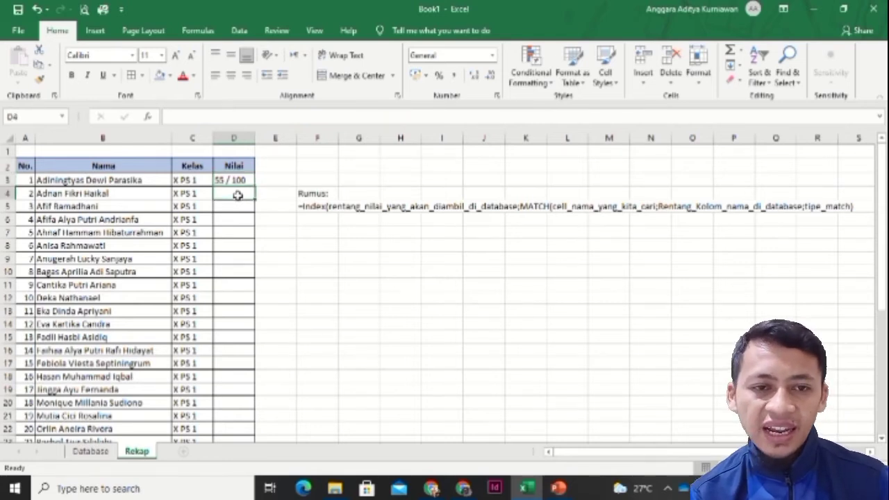
key(Up)
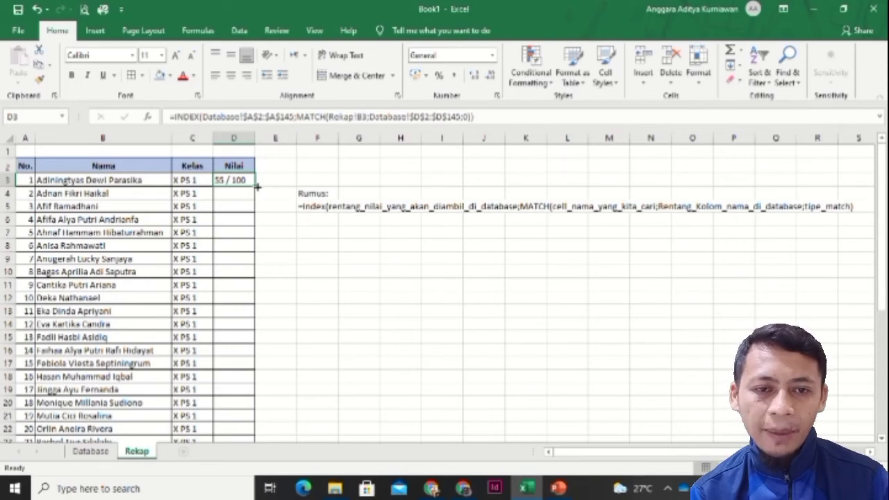
double_click(254, 186)
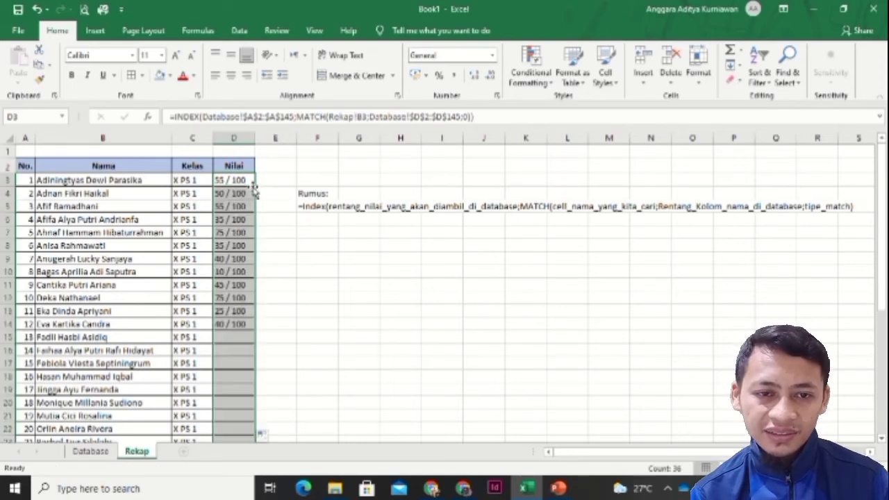
Examine the filled Nilai column down to the last student and return to D3.
key(Down)
key(Down)
key(Down)
key(Down)
key(Down)
key(Down)
key(Down)
key(Down)
key(Down)
key(Down)
key(Down)
key(Down)
key(Down)
key(Down)
key(Down)
key(Down)
key(Down)
key(Down)
key(Down)
key(Down)
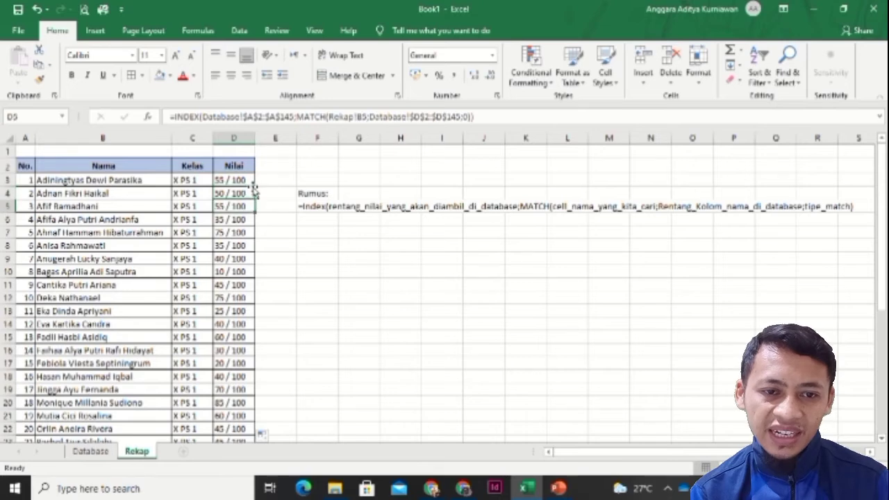
key(Down)
key(Down)
key(Down)
key(Down)
key(Down)
key(Down)
key(Down)
key(Down)
key(Down)
key(Down)
key(Down)
key(Down)
key(Down)
key(Down)
key(Down)
key(Down)
key(Down)
key(Up)
key(Up)
key(Up)
key(Up)
key(Up)
key(Up)
key(Up)
key(Up)
key(Up)
key(Up)
key(Up)
key(Up)
key(Up)
key(Up)
key(Up)
key(Up)
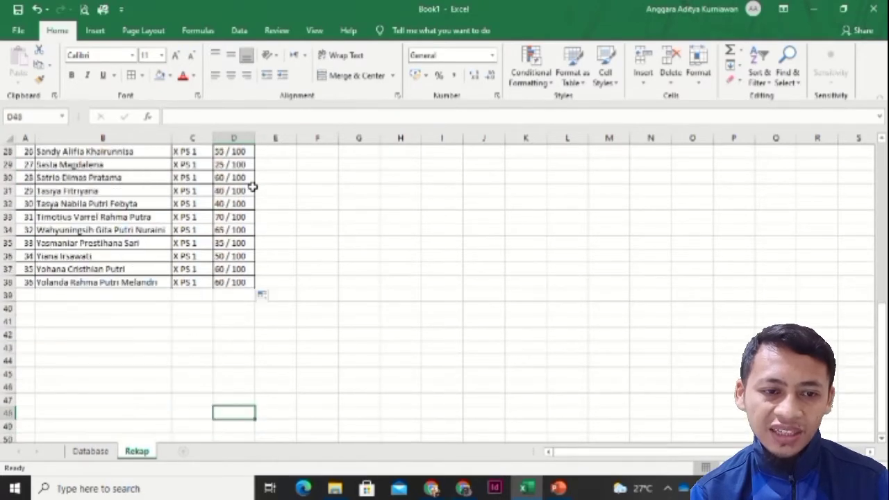
key(Up)
key(Up)
key(Up)
key(Up)
key(Up)
key(Up)
key(Up)
key(Up)
key(Up)
key(Up)
key(Up)
key(Up)
key(Up)
key(Up)
key(Up)
key(Up)
key(Up)
key(Up)
key(Up)
key(Up)
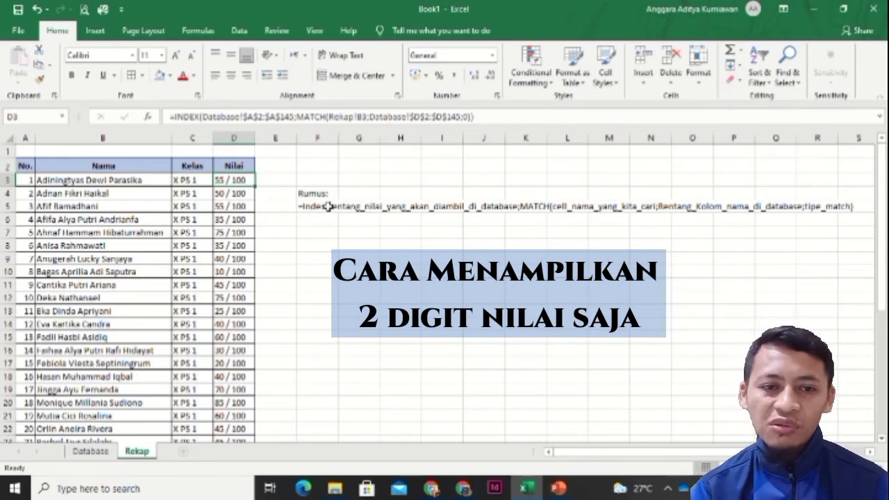
Wrap the formula in D3 in a LEFT function that keeps 2 characters, and copy it down the Nilai column.
click(174, 116)
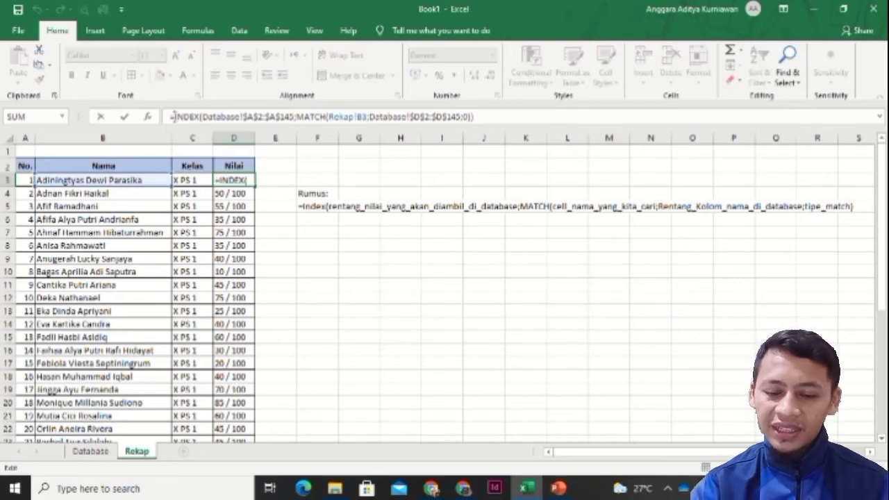
text(Left)
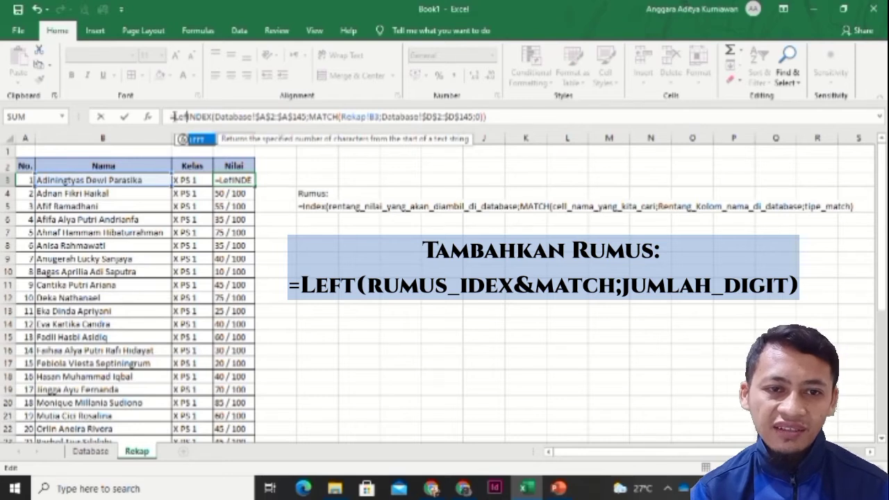
double_click(198, 140)
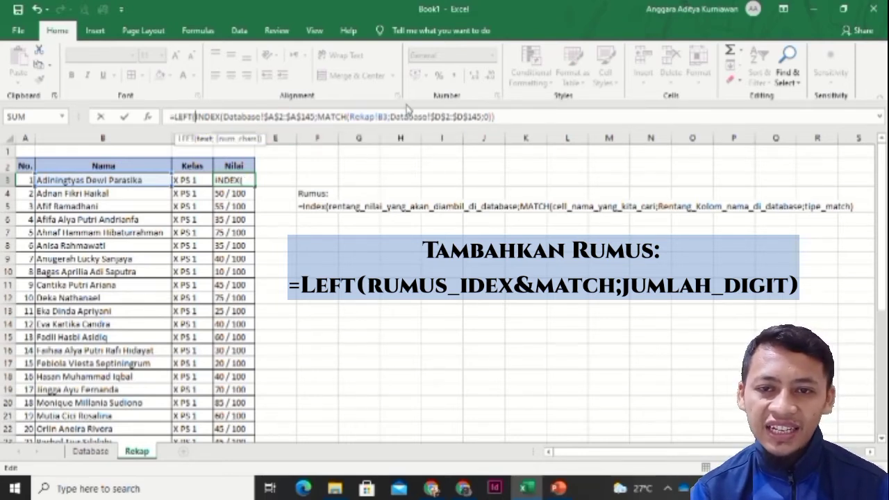
click(507, 118)
text(;)
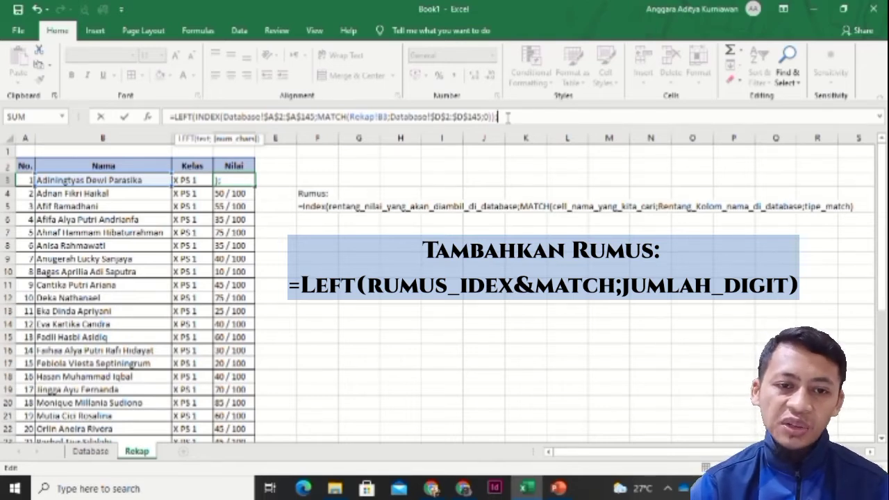
text(2)
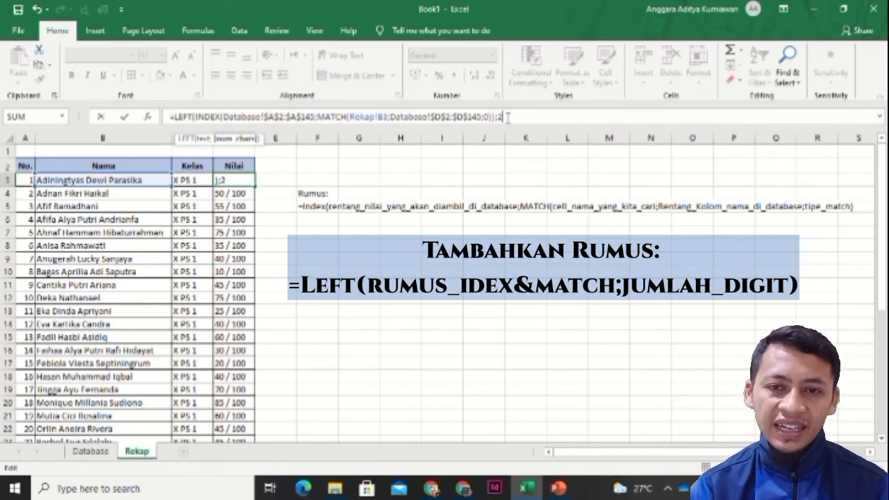
key(Return)
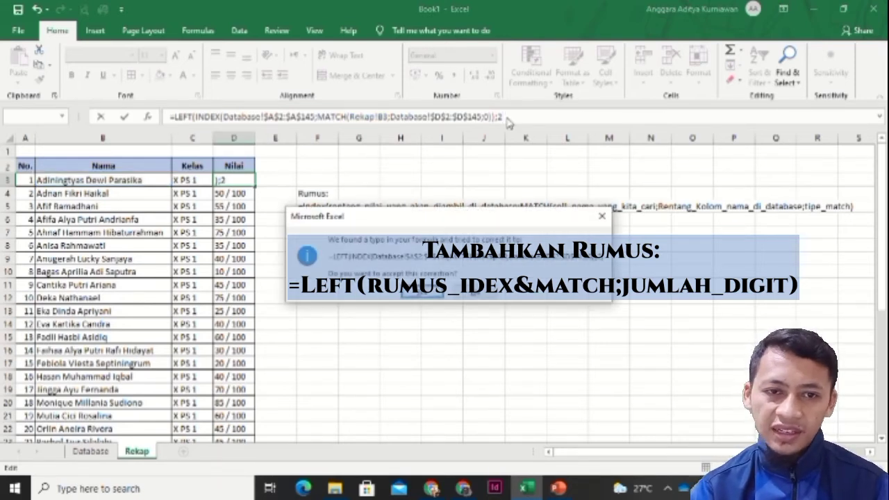
key(Return)
key(Up)
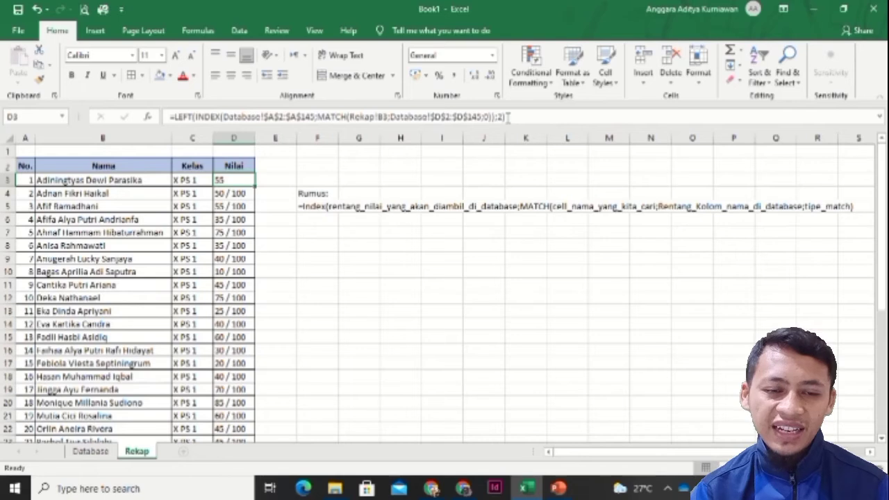
double_click(255, 185)
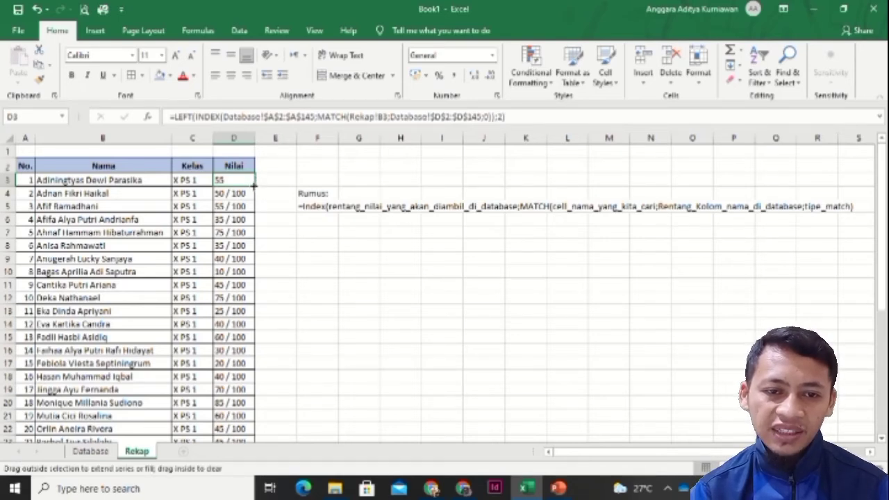
Check the shortened grades in the upper rows of the Nilai column.
key(Down)
key(Down)
key(Down)
key(Down)
key(Down)
key(Down)
key(Down)
key(Down)
key(Down)
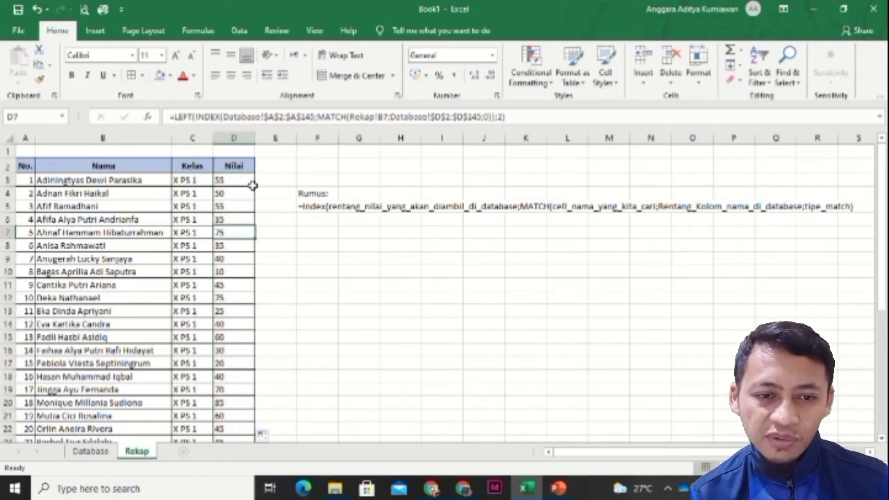
key(Up)
key(Up)
key(Up)
key(Up)
key(Up)
key(Up)
key(Up)
Center all the grades in the Nilai column horizontally, from D3 down to the last student.
click(252, 185)
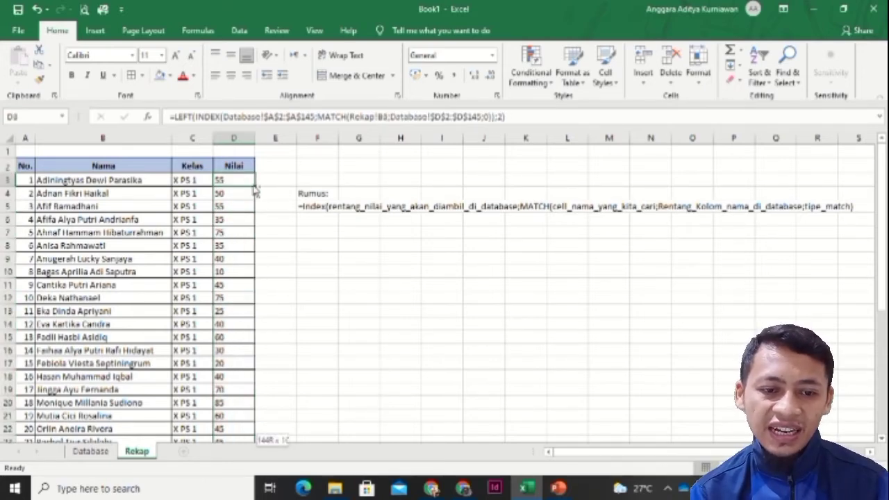
key(ctrl+shift+Down)
click(230, 75)
scroll(334, 208, up, 5)
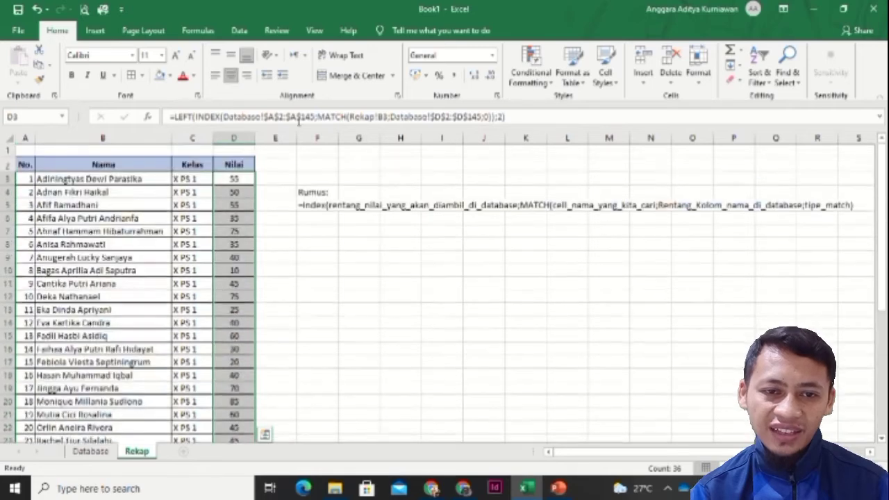
click(333, 230)
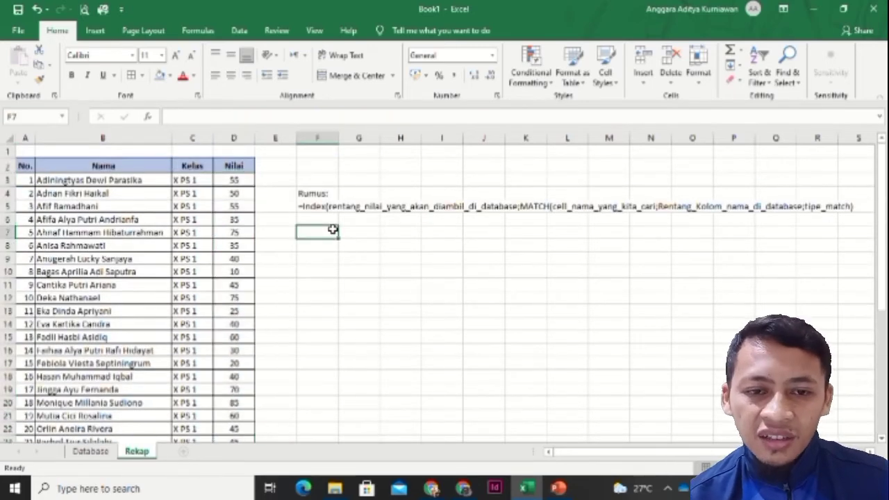
key(Up)
key(Up)
key(Down)
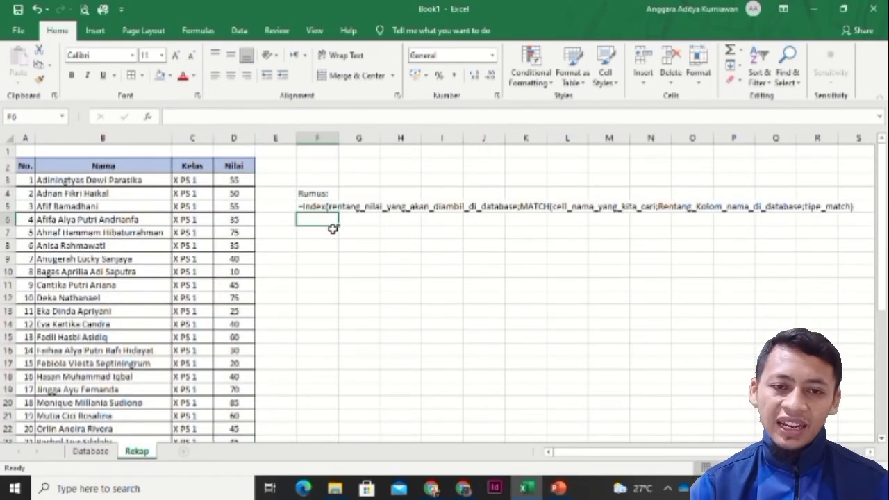
key(Down)
key(Up)
key(Down)
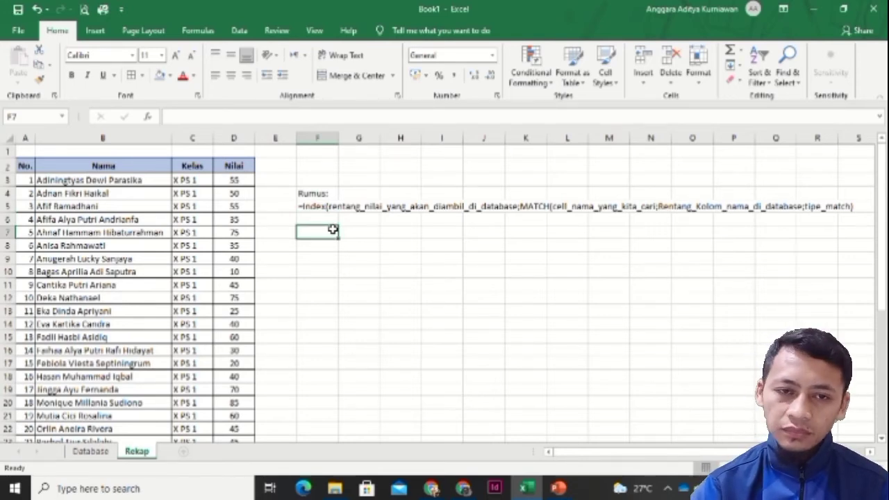
key(Up)
key(Up)
key(Left)
key(Left)
key(Up)
key(Up)
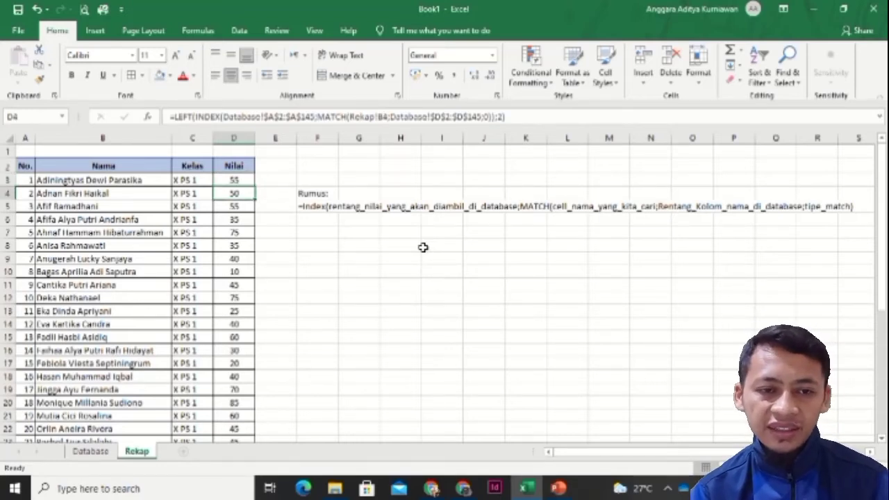
key(Down)
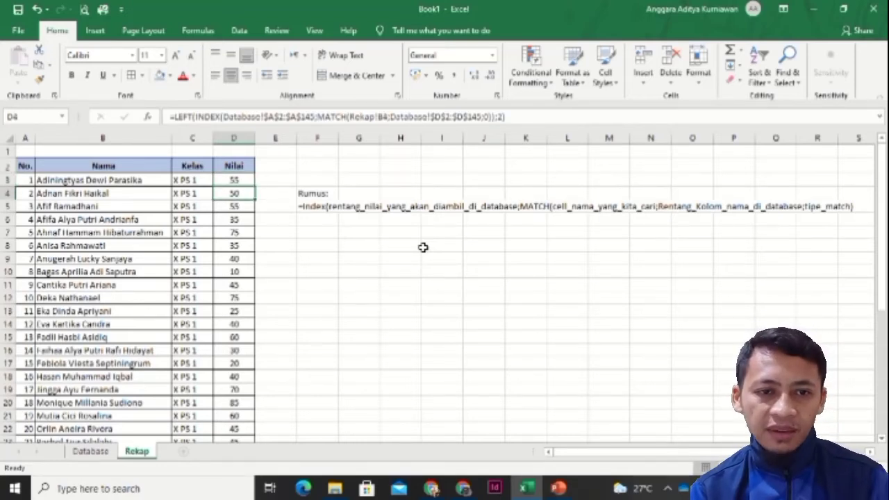
key(Up)
key(Up)
key(Left)
key(Down)
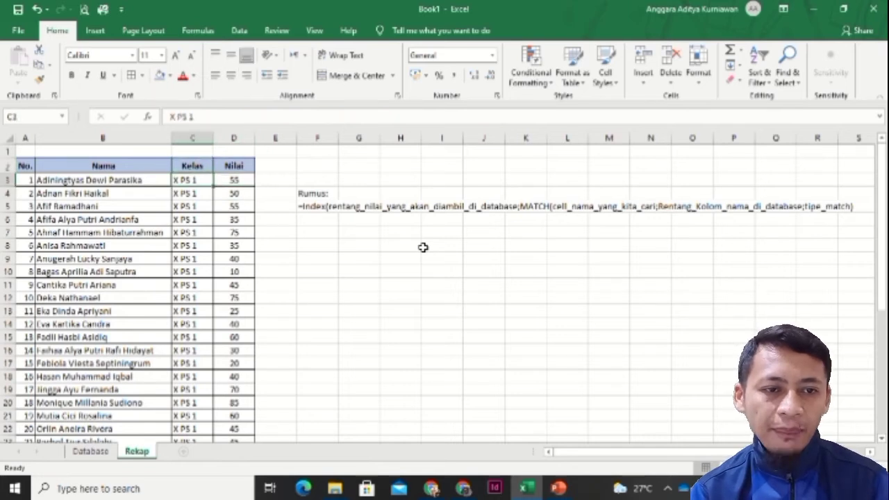
key(Left)
key(Down)
key(Up)
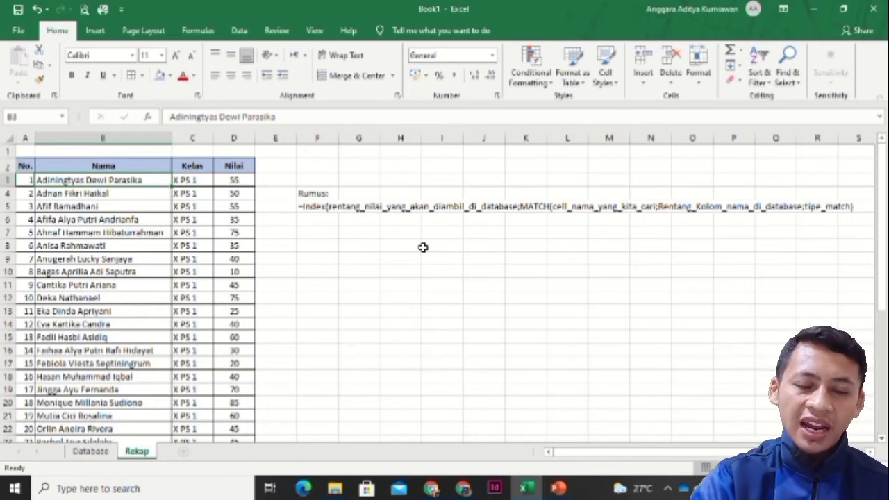
Create a copy of the Rekap sheet within the workbook and place the copy after the original Rekap sheet.
right_click(144, 455)
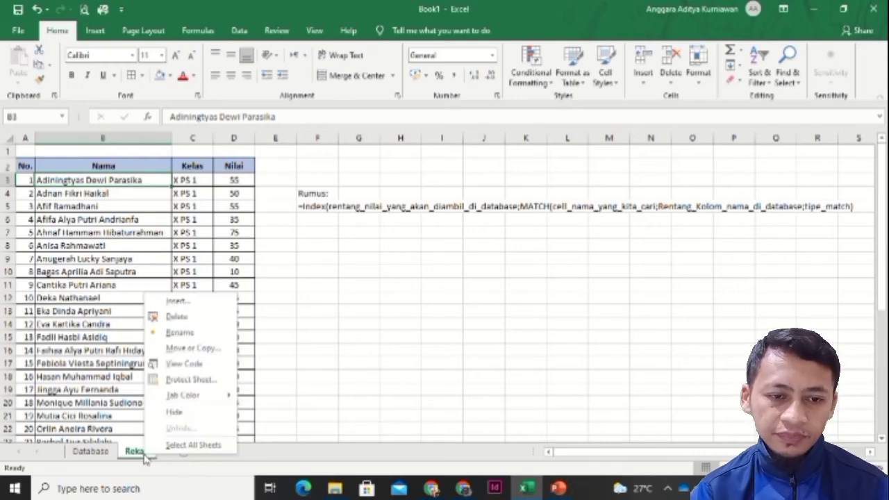
click(208, 348)
click(135, 333)
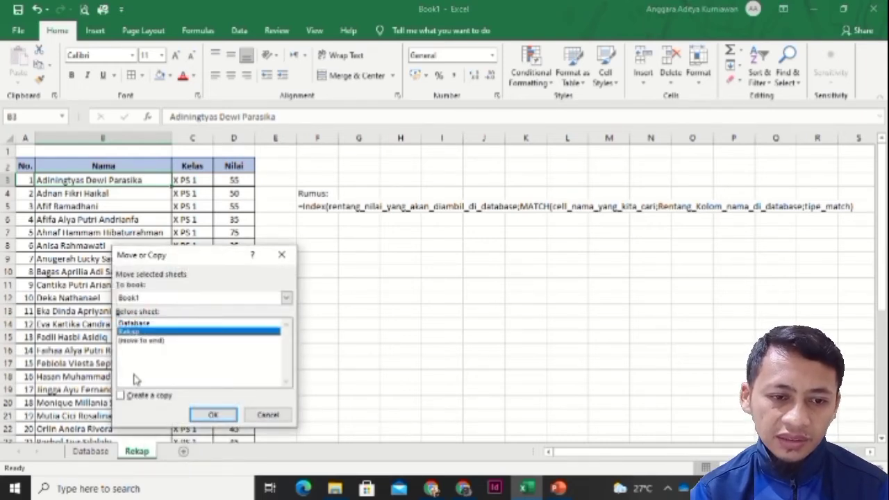
click(121, 395)
click(215, 415)
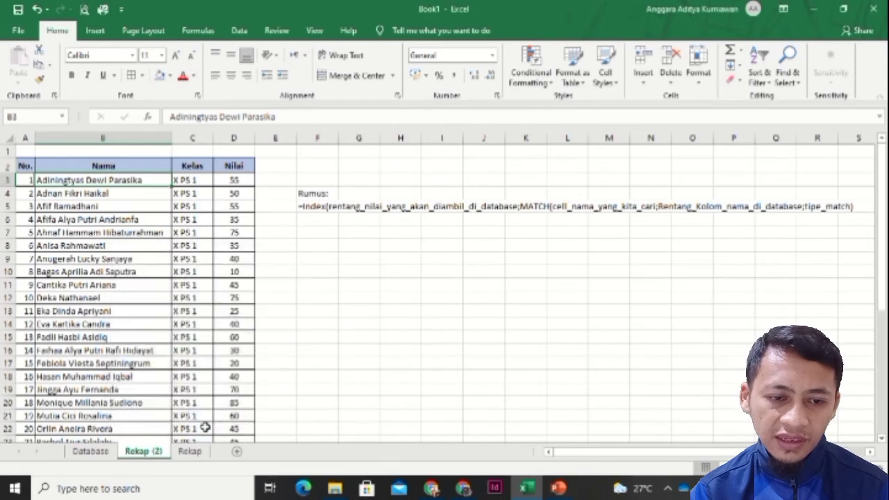
drag(215, 455, 215, 457)
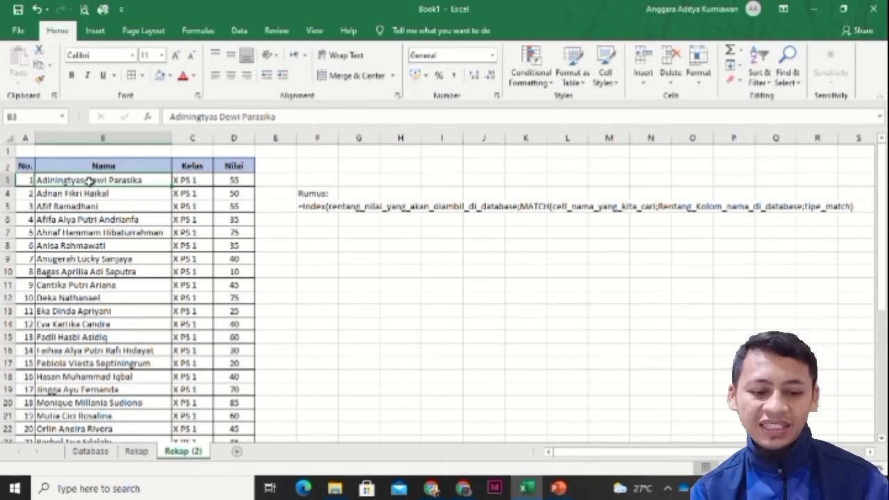
Copy student names E10:E45 from the X PS 2 sheet in Google Sheets and paste them into Excel's Rekap (2) Nama column from B3.
key(alt+Tab)
key(alt+Tab)
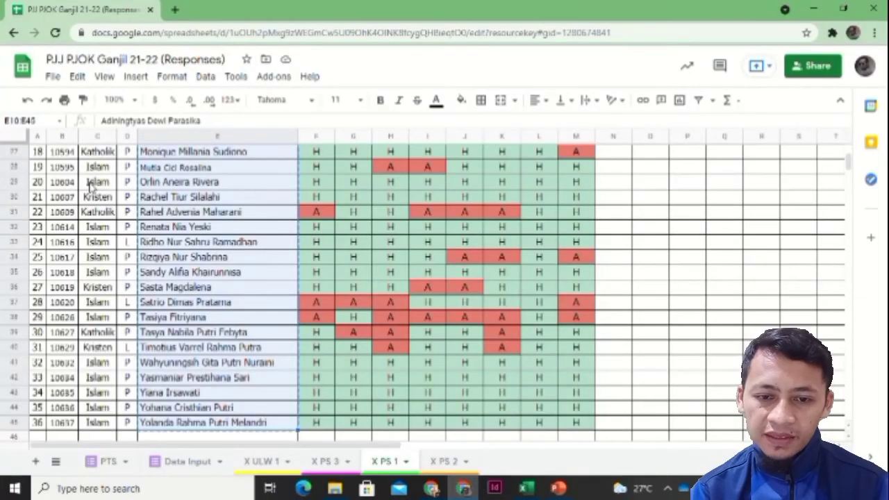
click(442, 464)
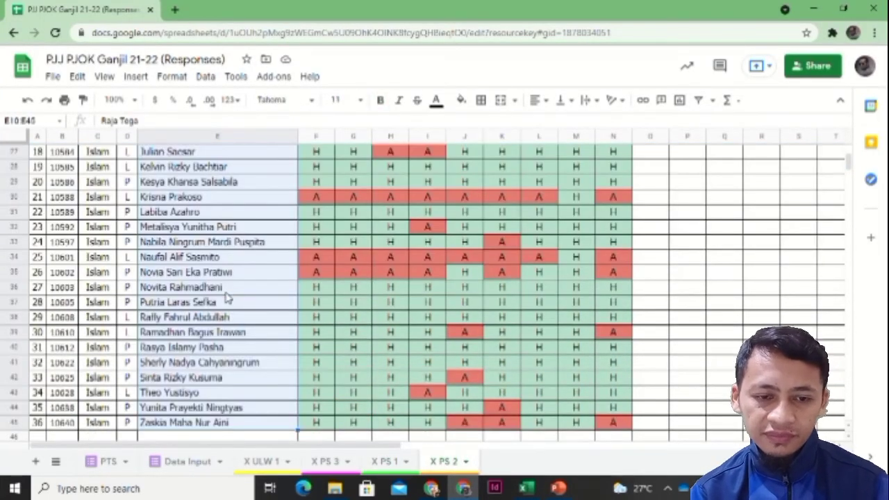
key(alt+Tab)
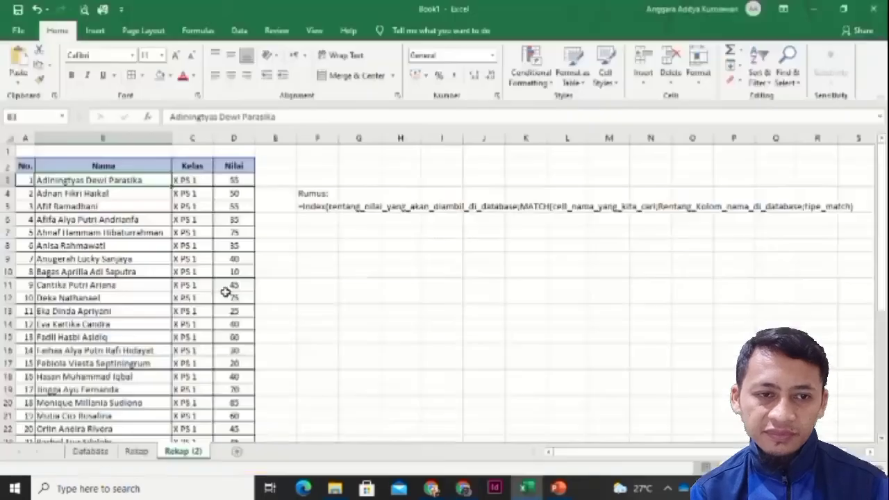
right_click(115, 179)
click(163, 216)
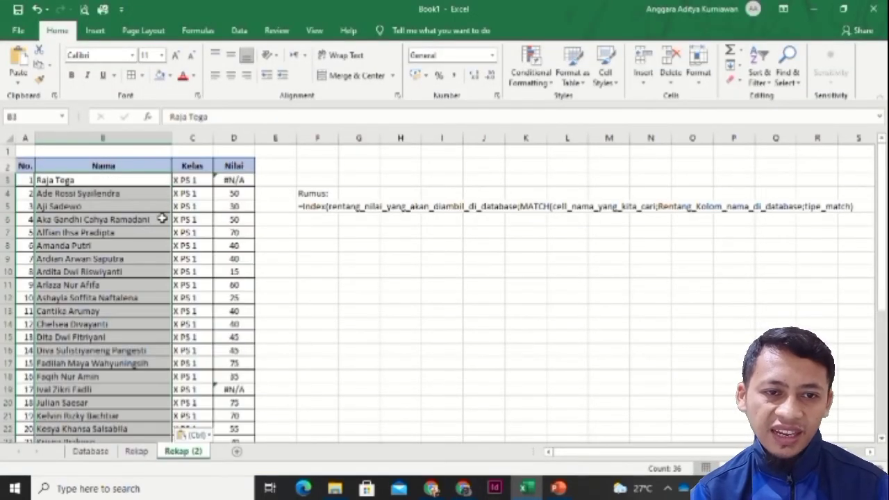
Change the class in C3 to X PS 2 and copy it down the Kelas column to the last student.
key(Right)
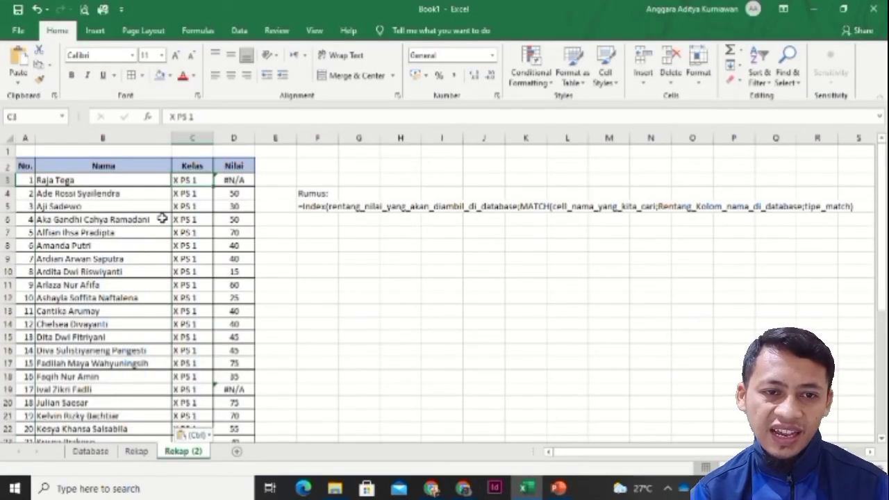
click(201, 118)
key(BackSpace)
text(2)
key(Return)
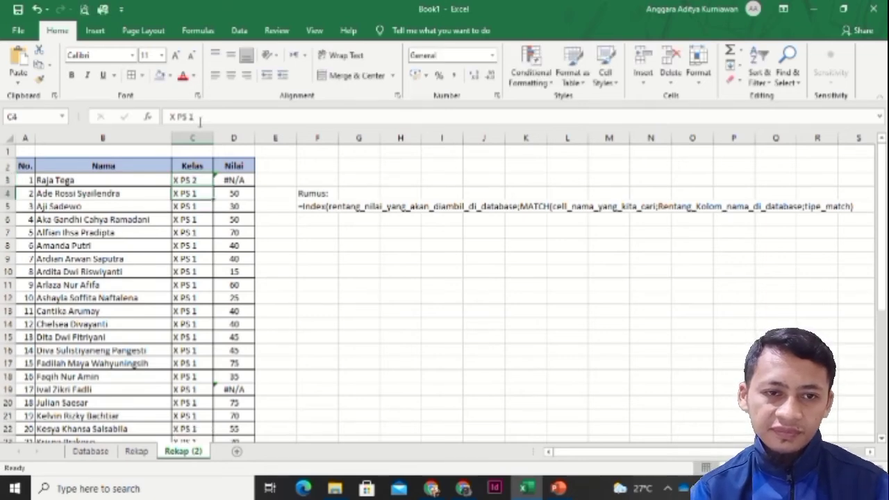
key(Up)
key(ctrl+c)
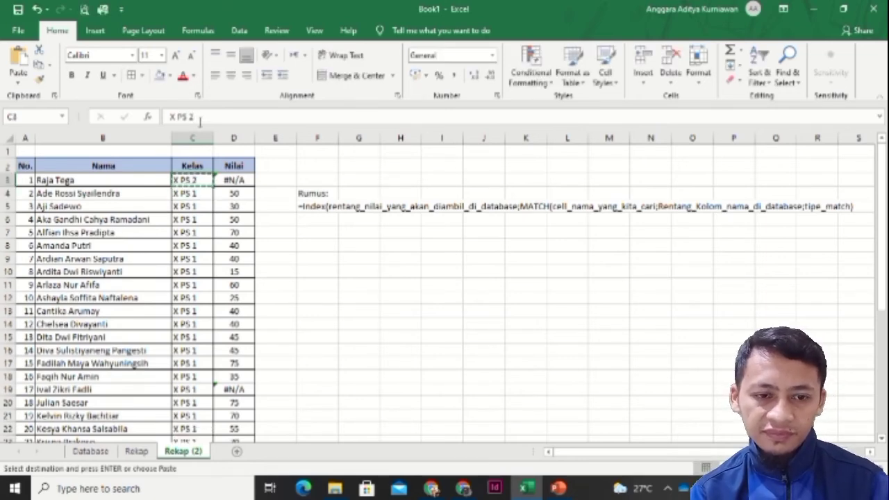
key(ctrl+shift+Down)
key(ctrl+v)
click(192, 232)
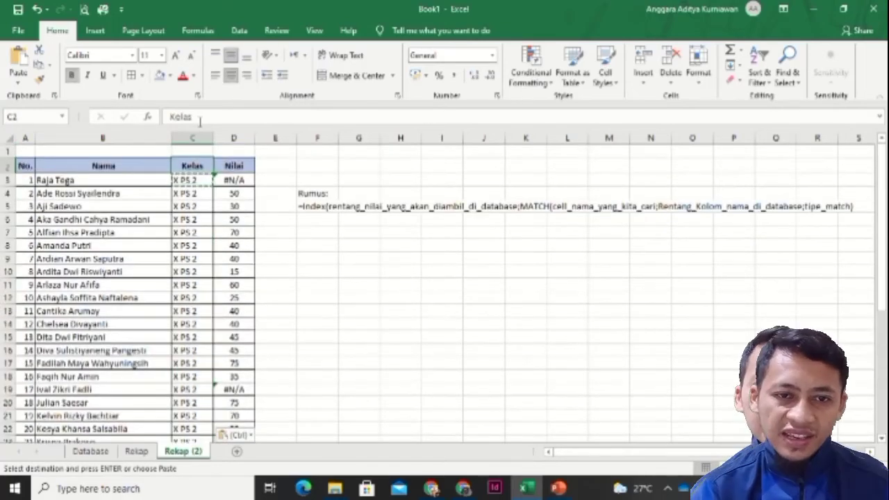
Examine the grades looked up in the Nilai column of Rekap (2) down to the last student and return to D3.
mouse_move(356, 38)
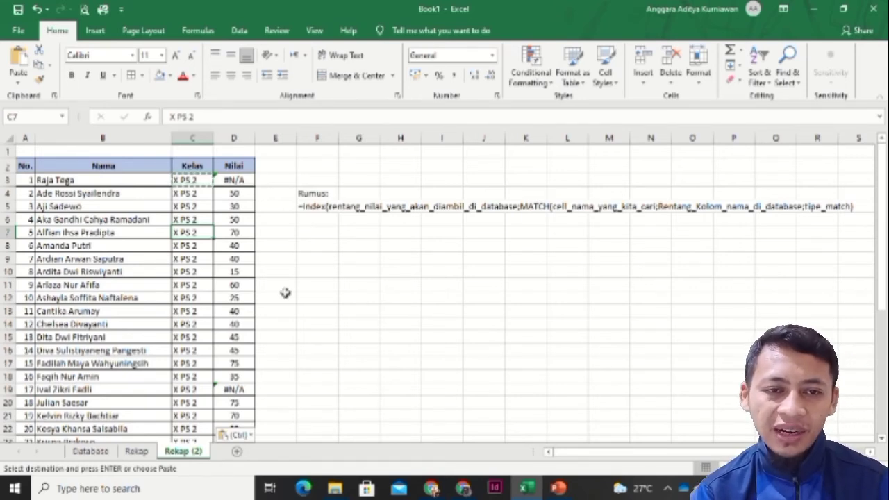
click(233, 181)
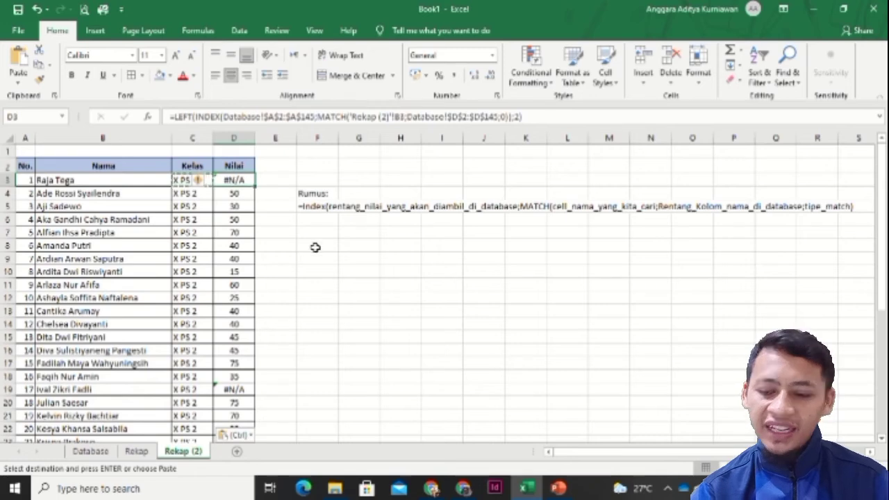
key(Down)
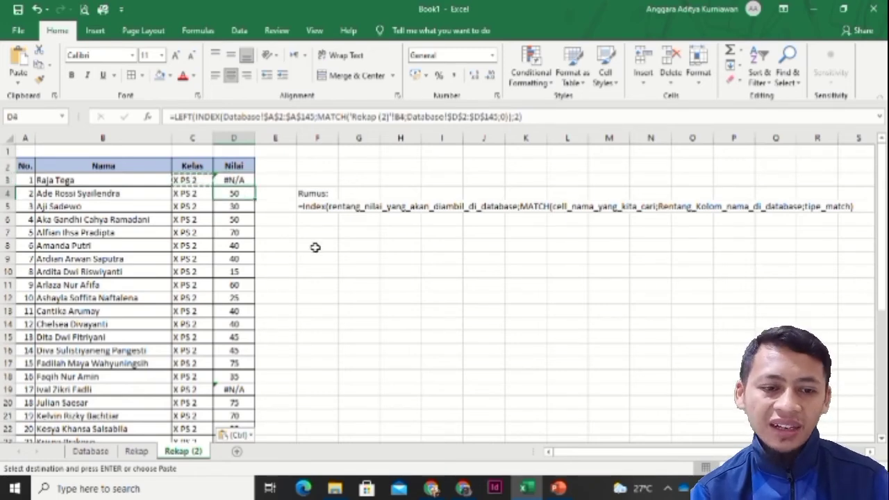
key(Down)
key(Down)
key(Down)
key(Down)
key(Down)
key(Down)
key(Down)
key(Down)
key(Down)
key(Down)
key(Down)
key(Down)
key(Down)
key(Down)
key(Down)
key(Down)
key(Down)
key(Down)
key(Down)
key(Down)
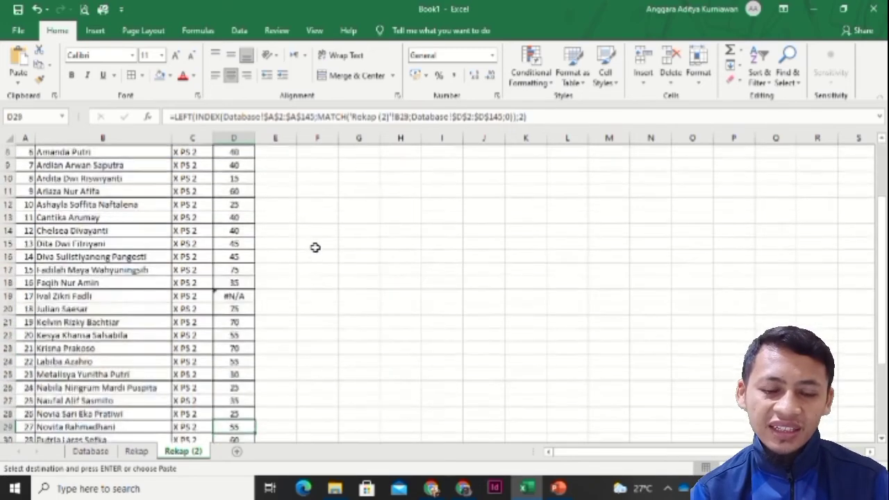
key(Down)
key(Down)
key(Down)
key(Down)
key(Down)
key(Down)
key(Down)
key(Down)
key(Down)
key(Down)
key(Up)
key(Up)
key(Up)
key(Up)
key(Up)
key(Up)
key(Up)
key(Up)
key(Up)
key(Up)
key(Up)
key(Up)
key(Up)
key(Up)
key(Up)
key(Up)
key(Up)
key(Up)
key(Up)
key(Up)
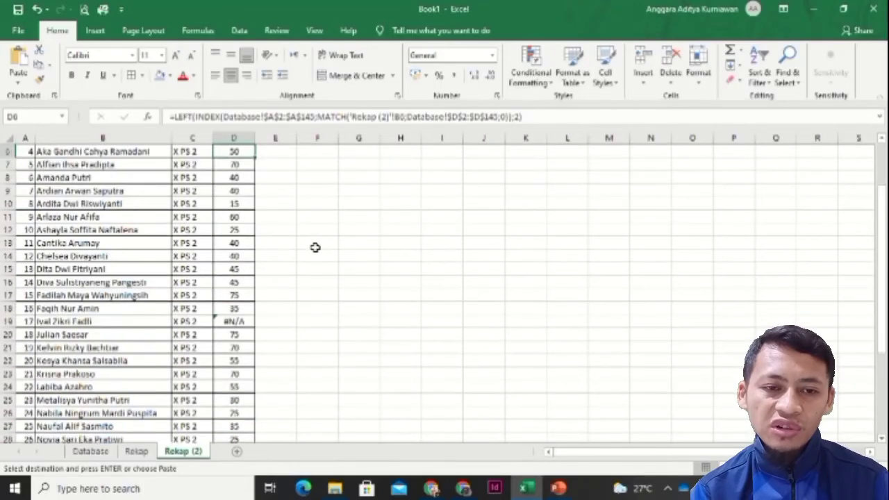
key(Up)
key(Up)
key(Up)
key(Up)
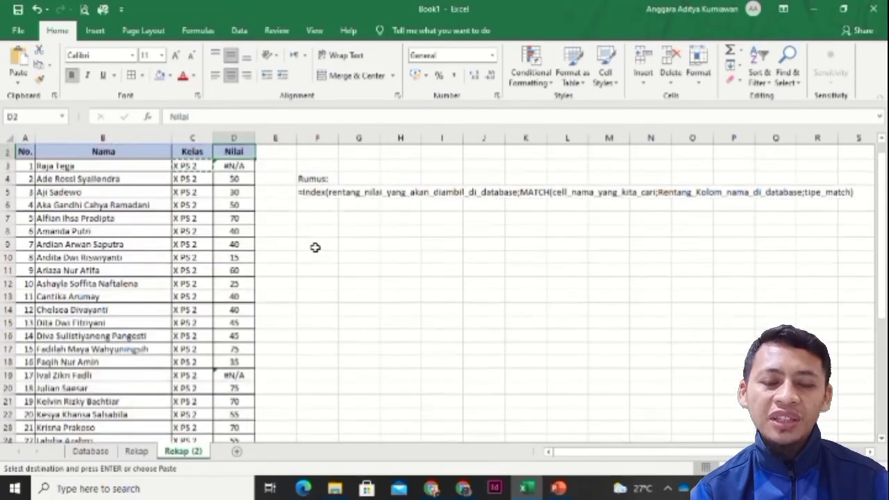
scroll(315, 247, up, 1)
key(Down)
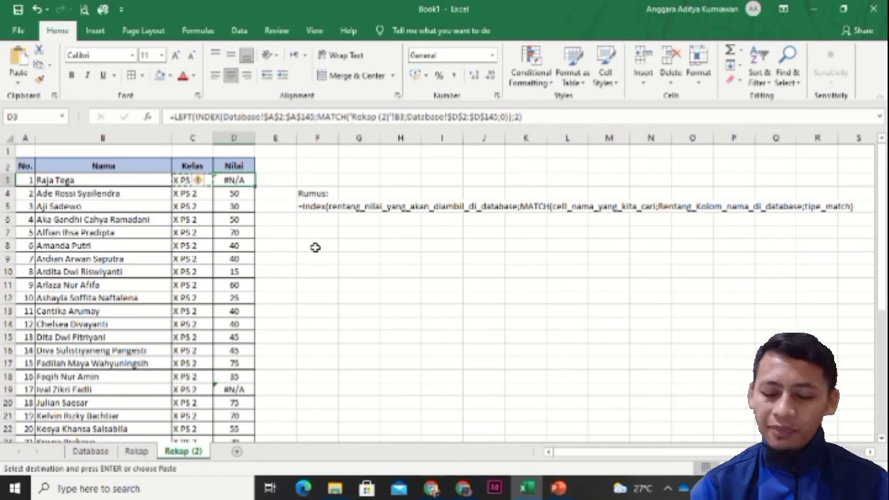
key(Right)
key(Right)
key(Down)
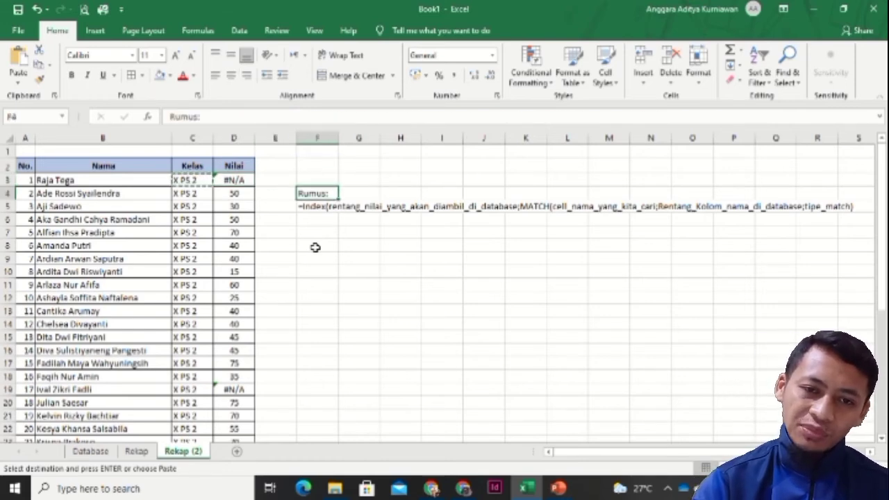
key(Down)
key(Down)
key(Up)
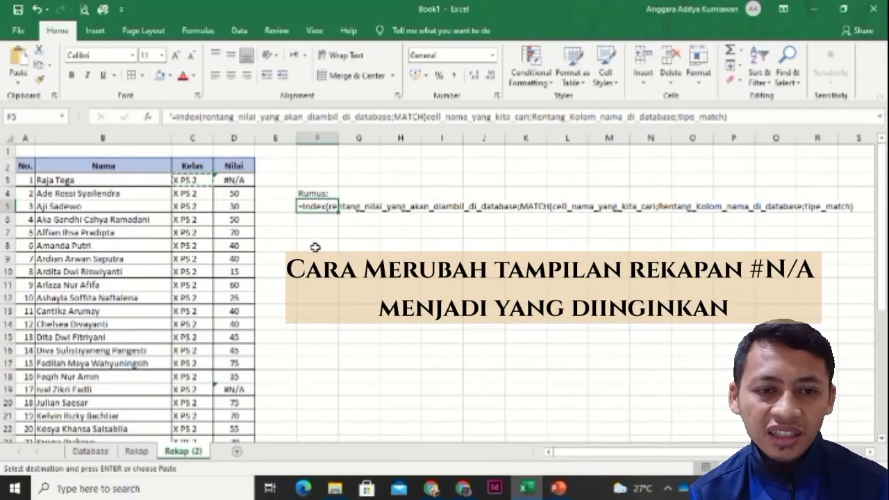
Wrap the formula in D3 in IFERROR with "A" as the replacement value, and copy it down the Nilai column.
key(Up)
key(Up)
key(Left)
key(Left)
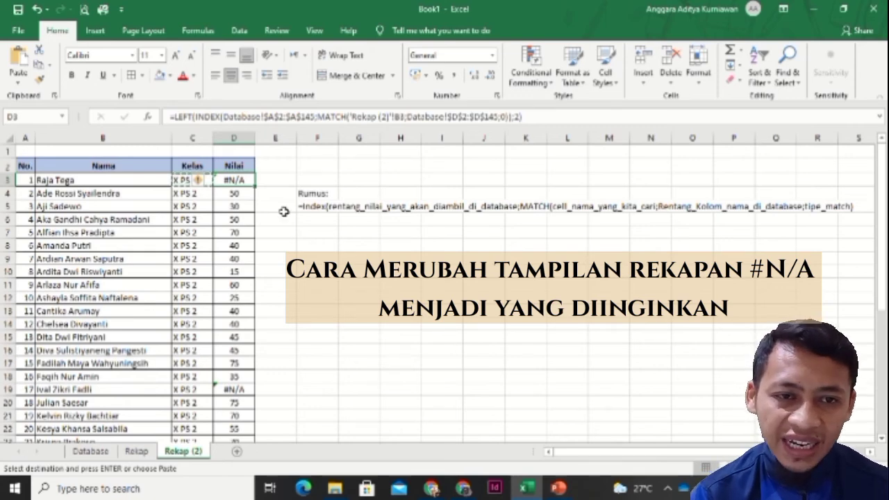
click(174, 118)
text(I)
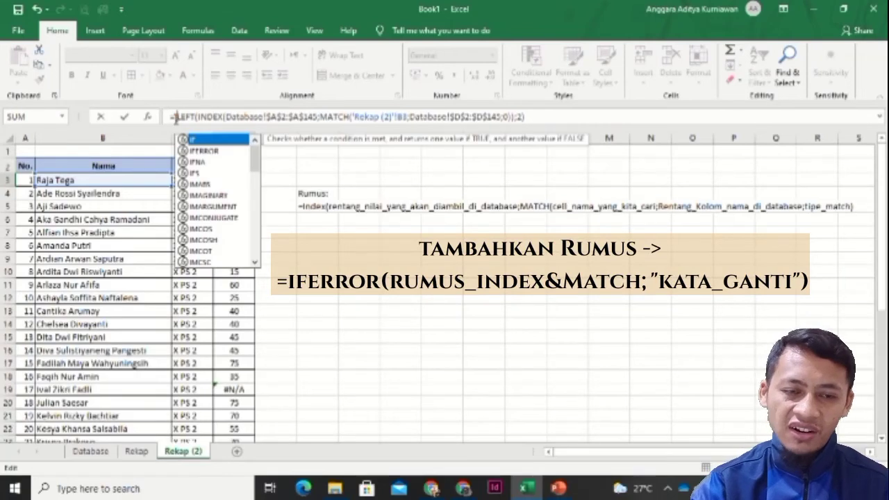
double_click(226, 151)
click(588, 118)
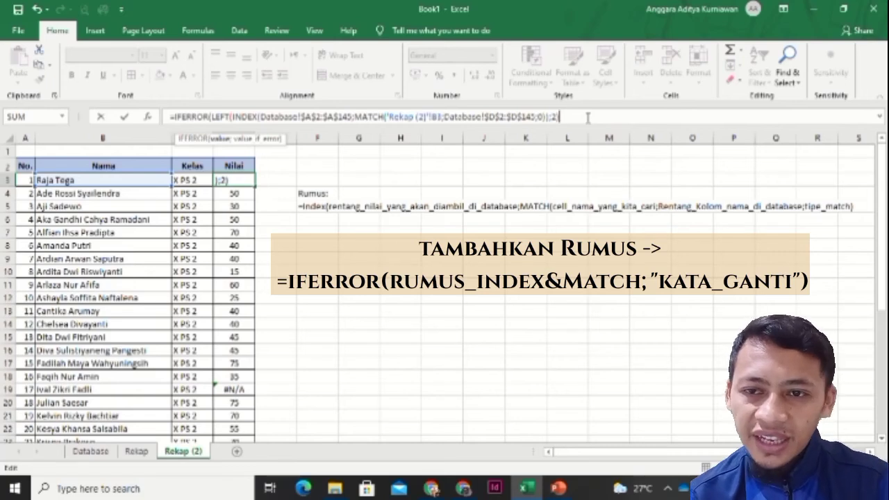
text(;)
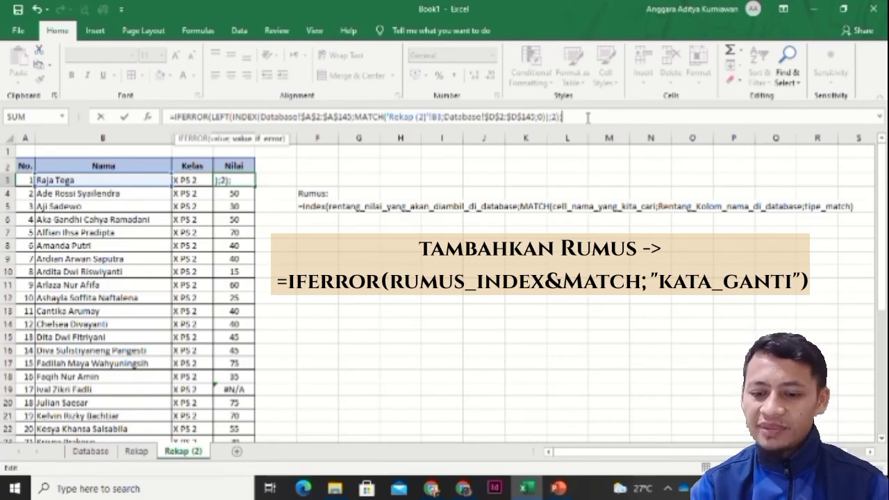
text(")
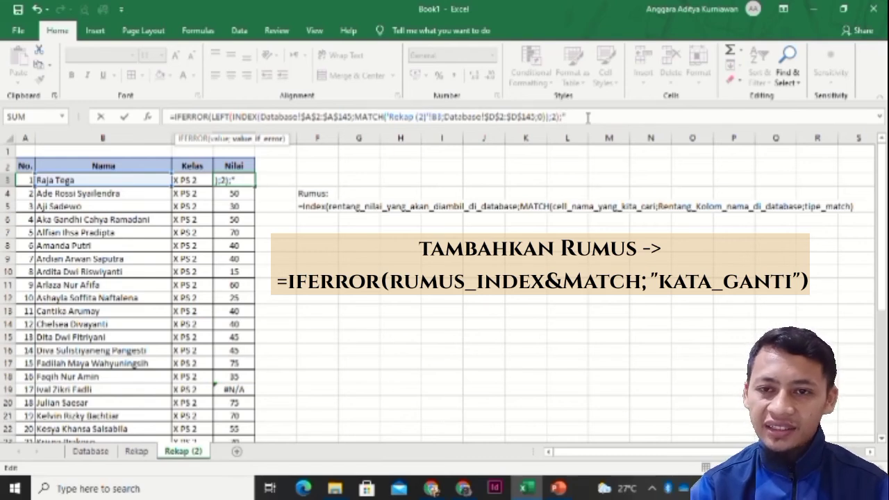
text(A)
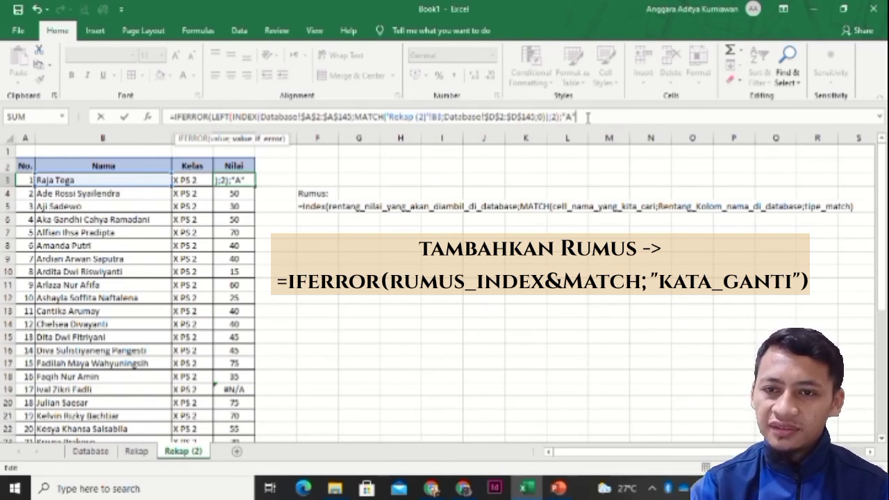
text("))
key(Return)
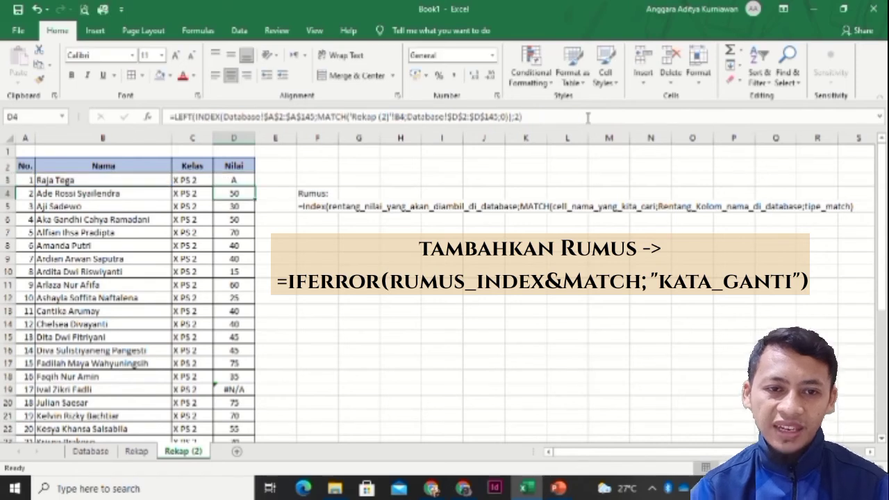
key(Up)
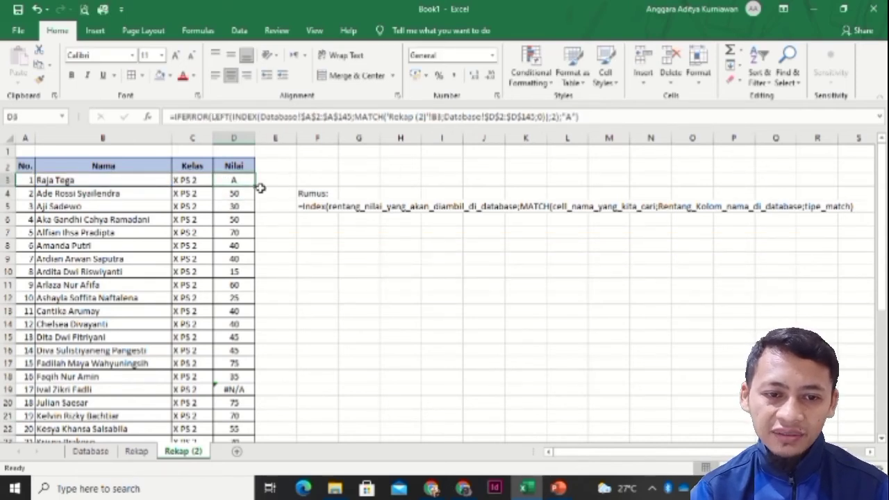
double_click(255, 186)
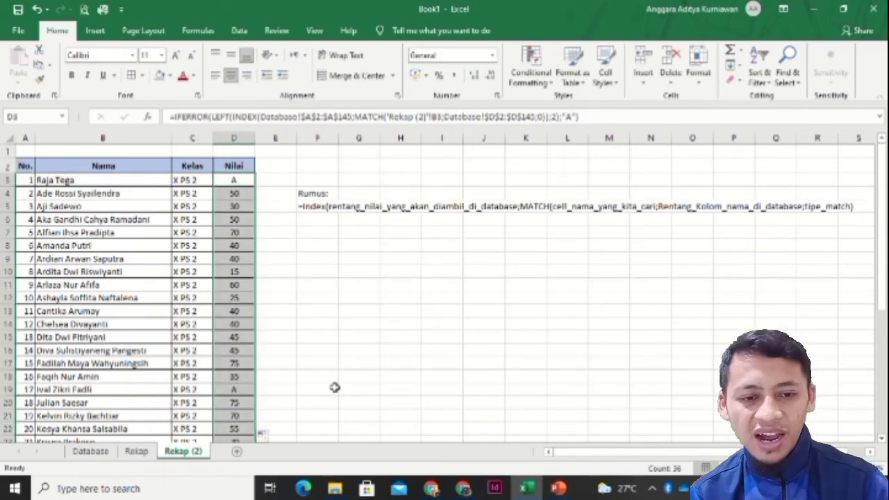
Check the results of the IFERROR formula in the Nilai column from D4 down to D19.
key(Down)
key(Down)
key(Down)
key(Down)
key(Down)
key(Down)
key(Down)
key(Down)
key(Down)
key(Down)
key(Down)
key(Down)
key(Down)
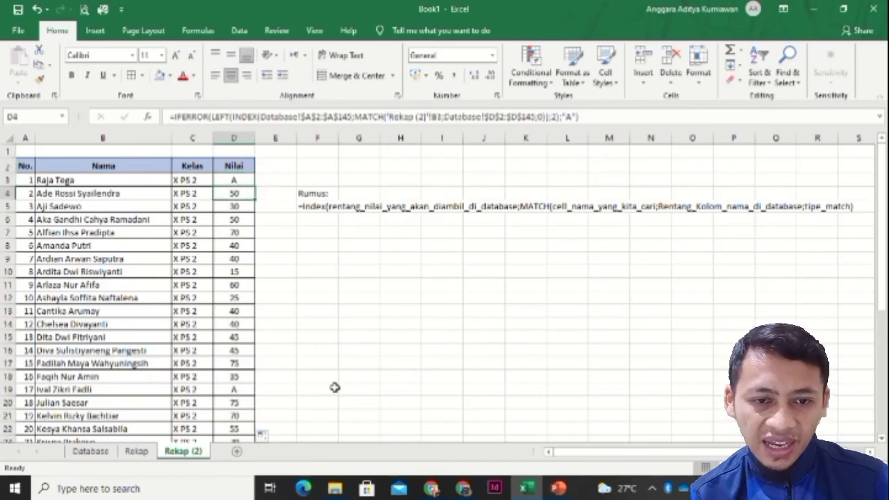
key(Down)
key(Down)
key(Down)
key(Down)
key(Down)
key(Down)
key(Down)
key(Down)
key(Down)
key(Down)
key(Down)
key(Down)
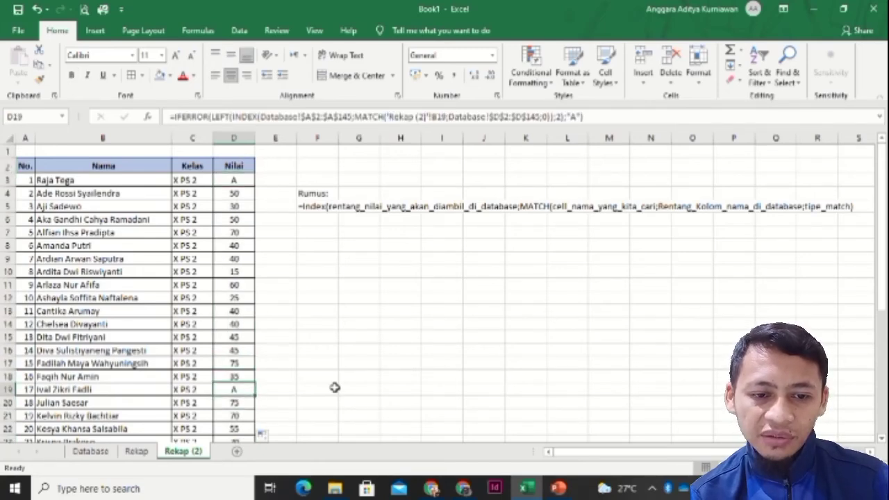
Check the remaining Nilai results in Rekap (2) below D19 down to the last student and return to the top of column D.
key(Down)
key(Down)
key(Down)
key(Down)
key(Down)
key(Down)
key(Down)
key(Down)
key(Down)
key(Down)
key(Down)
key(Down)
key(Down)
key(Down)
key(Up)
key(Up)
key(Up)
key(Up)
key(Up)
key(Up)
key(Up)
key(Up)
key(Up)
key(Up)
key(Up)
key(Up)
key(Up)
key(Up)
key(Up)
key(Up)
key(Up)
key(Up)
key(Up)
key(Up)
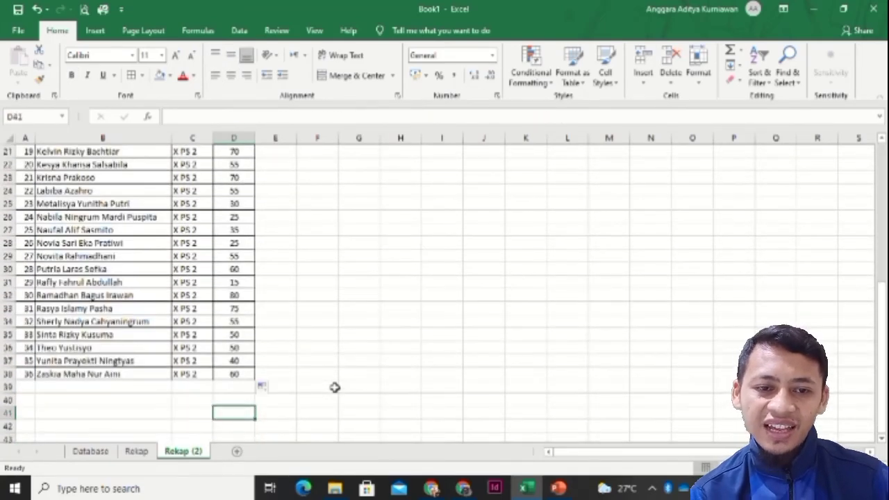
key(Up)
key(Up)
key(Up)
key(Up)
key(Up)
key(Up)
key(Up)
key(Up)
key(Up)
key(Up)
key(Up)
key(Up)
key(Up)
key(Up)
key(Up)
key(Up)
key(Up)
key(Up)
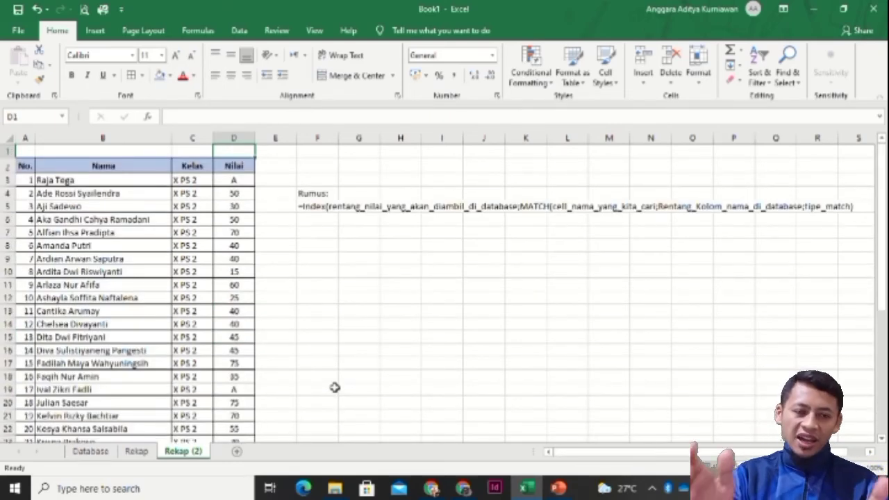